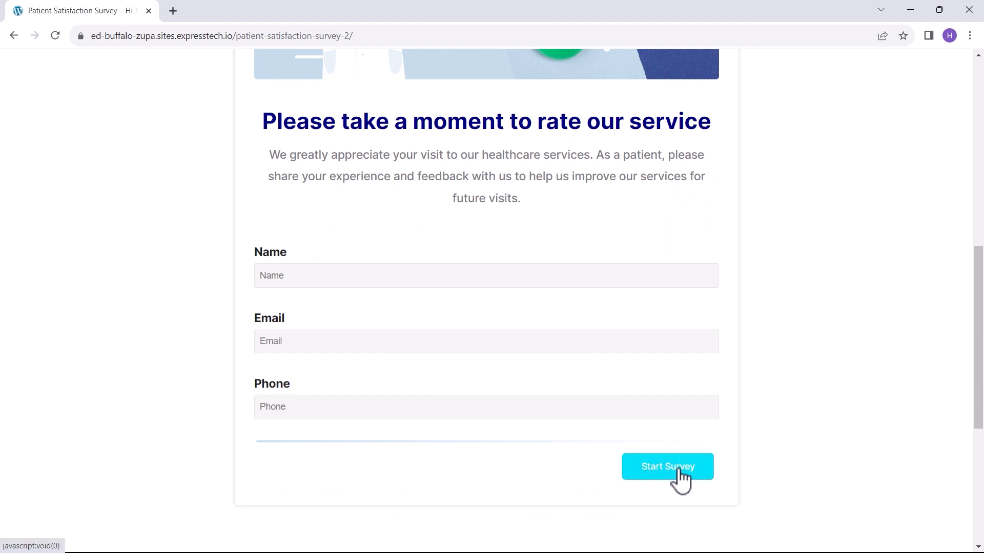
Go through all five Patient Satisfaction Survey pages, submit on page 5, and close the survey tab.
left_click(681, 479)
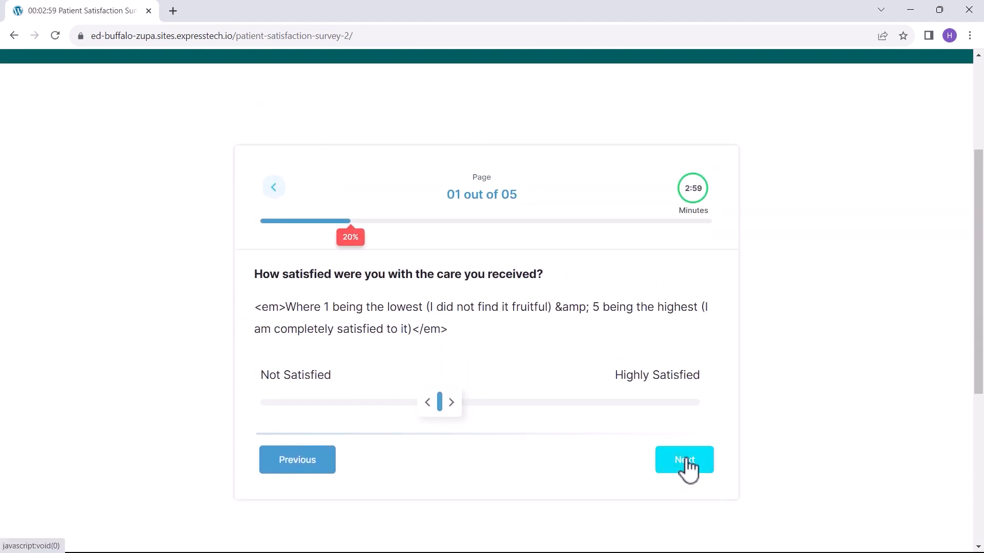
left_click(686, 464)
left_click(685, 448)
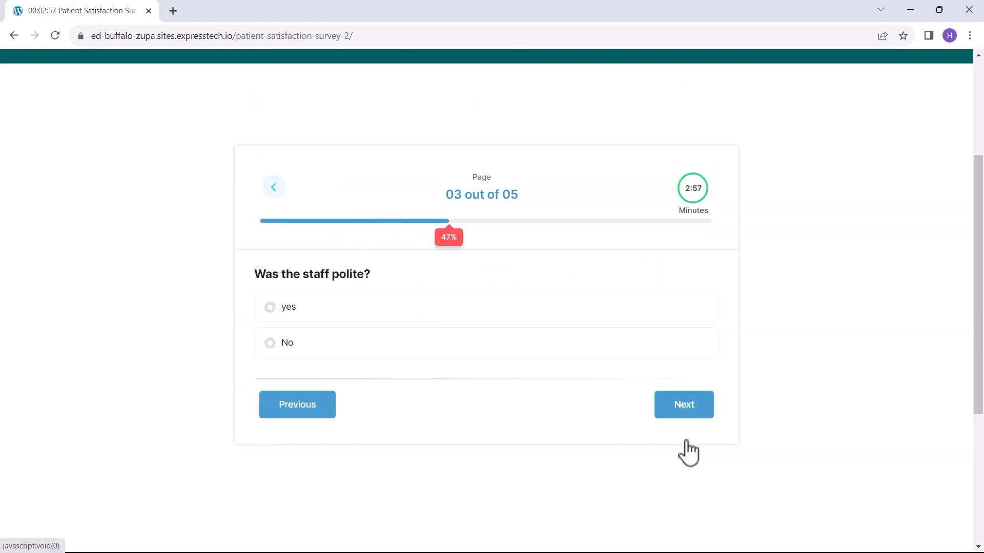
left_click(686, 410)
left_click(686, 410)
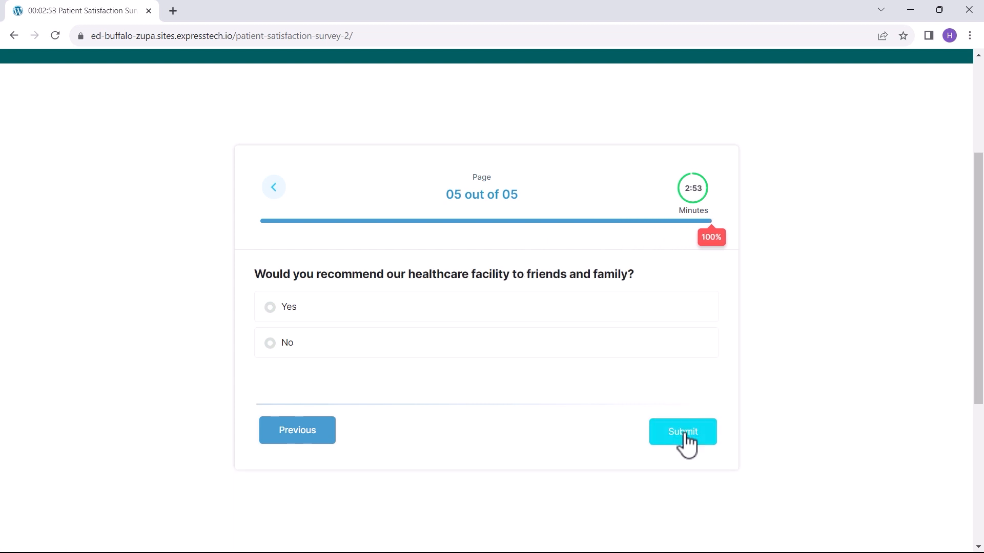
left_click(685, 444)
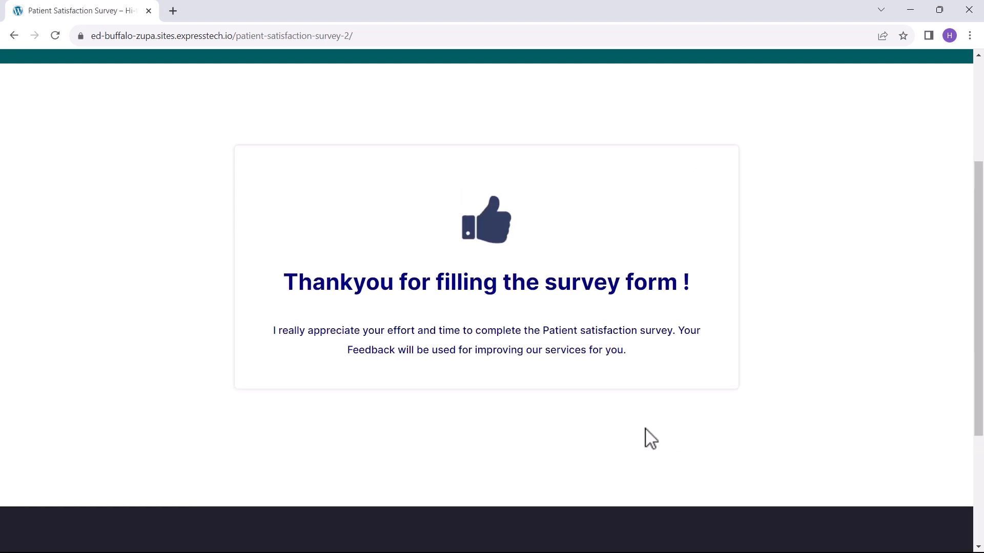
left_click(148, 11)
Start an InstaWP free trial and instantly launch a new WordPress test site.
left_click(835, 75)
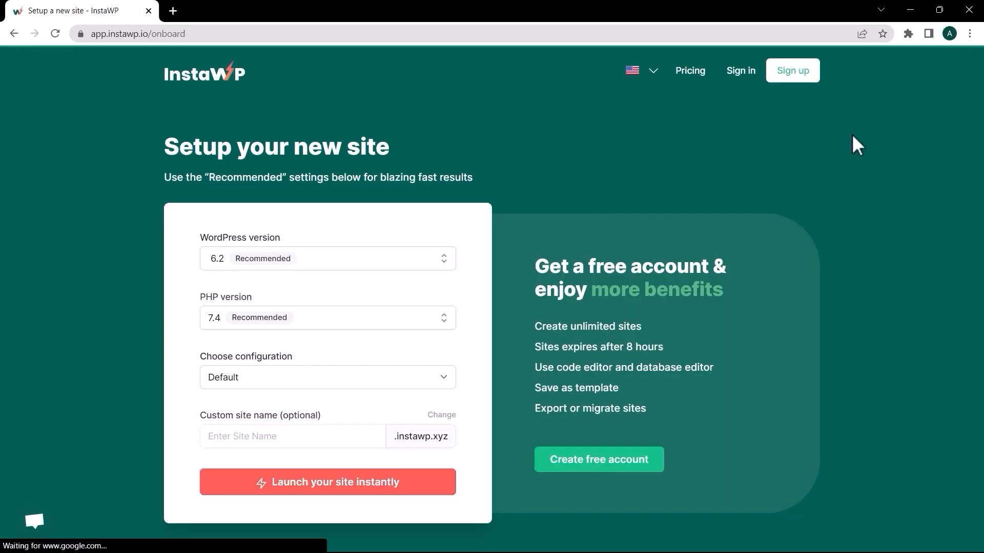
left_click(328, 482)
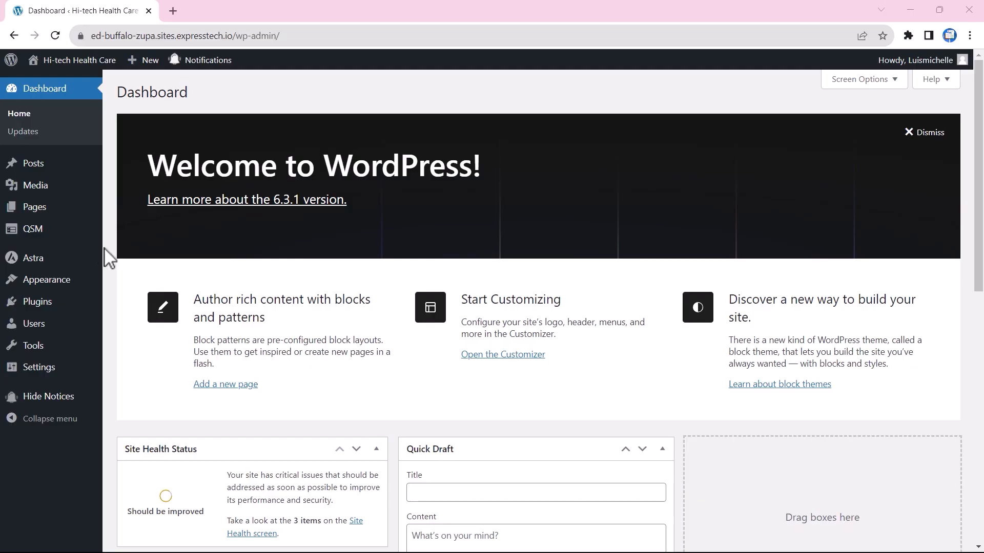
Start a new quiz with the Default Theme and name it Patient Satisfaction Survey.
mouse_move(57, 236)
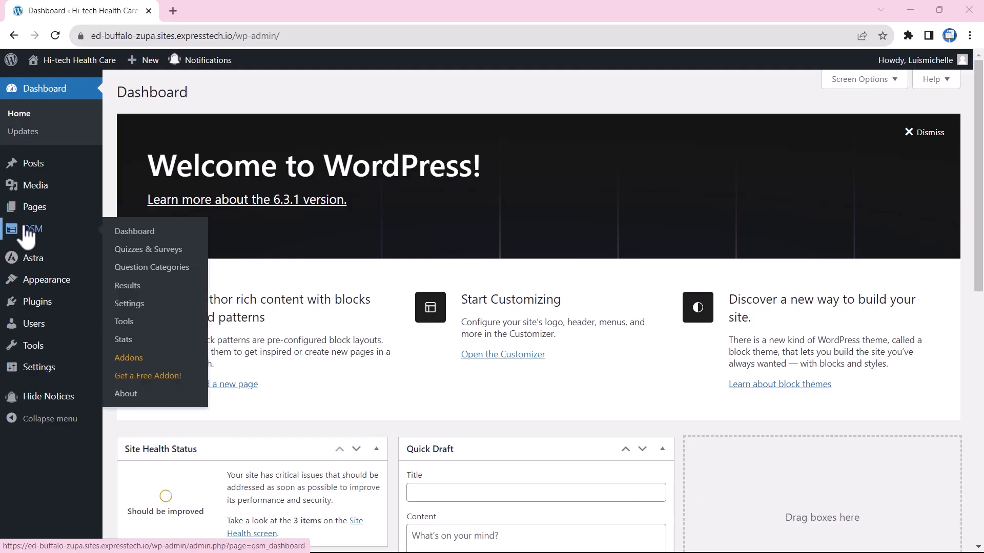
left_click(153, 257)
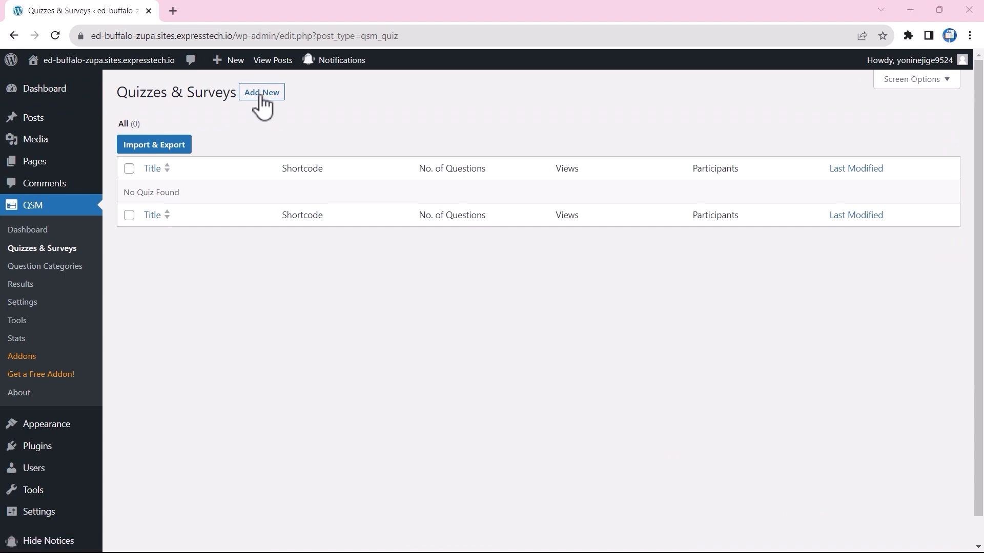
left_click(260, 97)
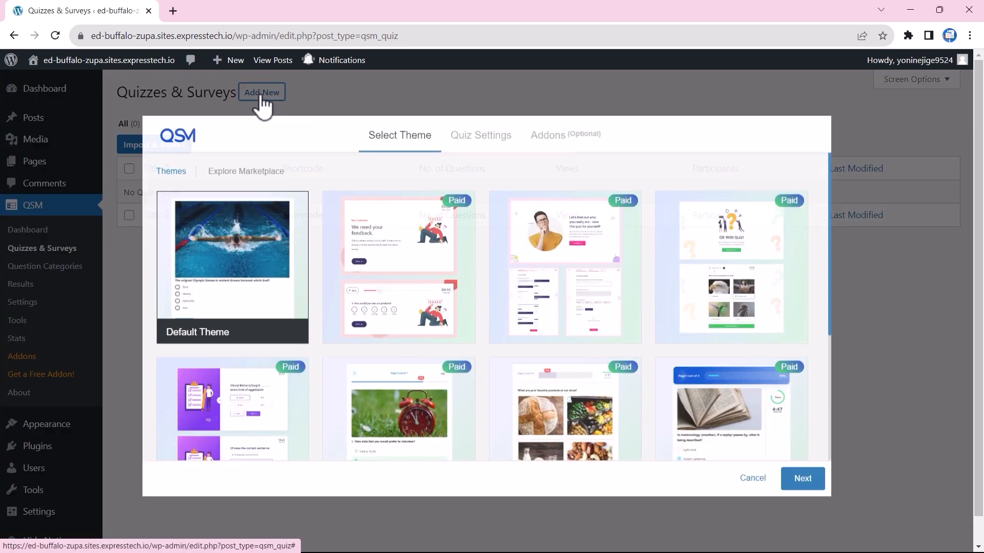
left_click(799, 476)
left_click(451, 186)
type("Patient Satisfaction Survey")
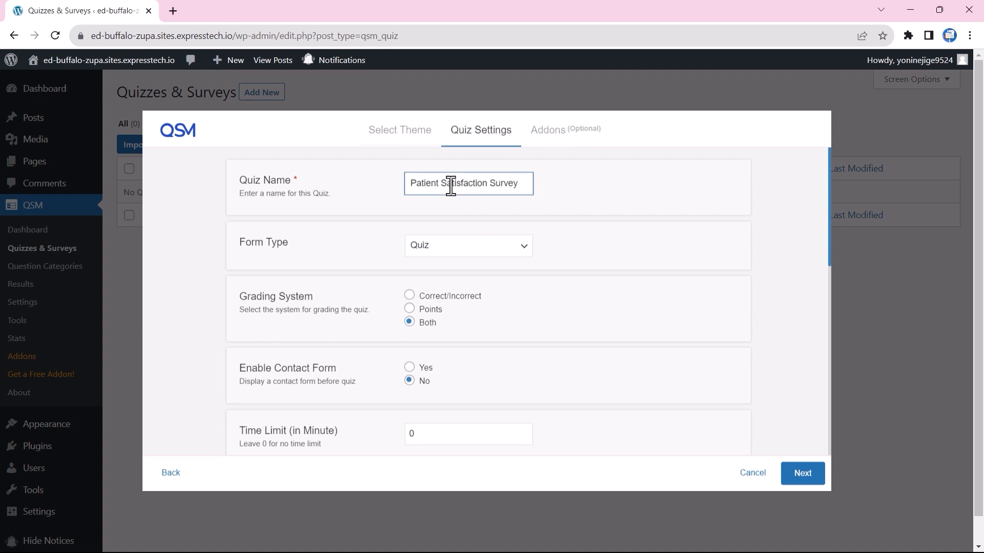
Set form type Survey, a 3-minute time limit and one question per page, then create it.
left_click(518, 249)
left_click(500, 273)
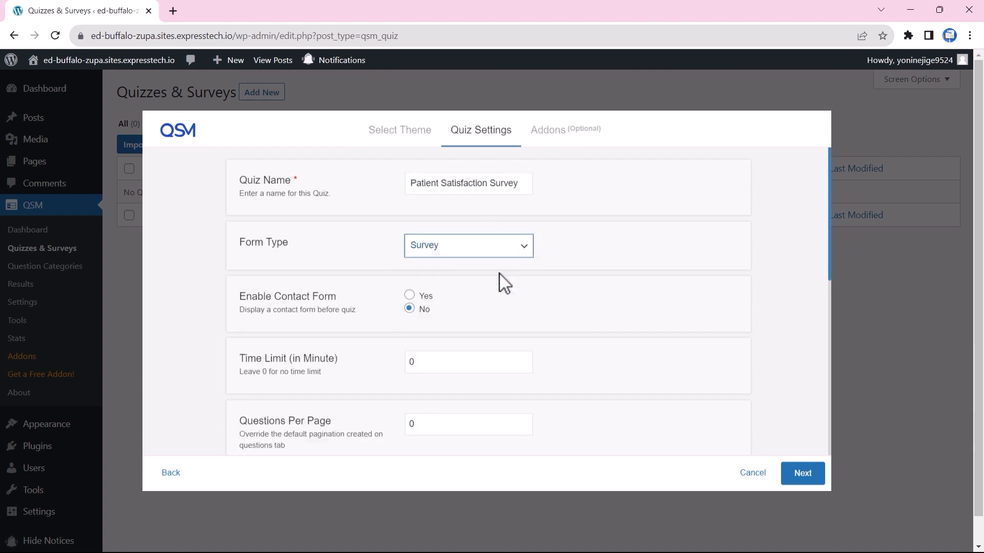
scroll(469, 321, "down", 1)
left_click(527, 296)
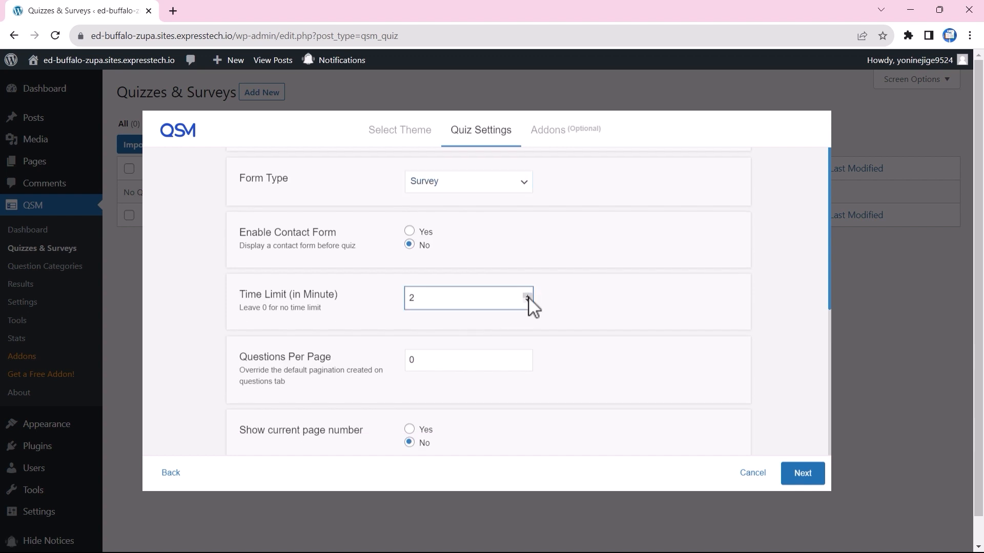
left_click(528, 297)
scroll(537, 345, "down", 1)
left_click(528, 295)
scroll(508, 338, "down", 2)
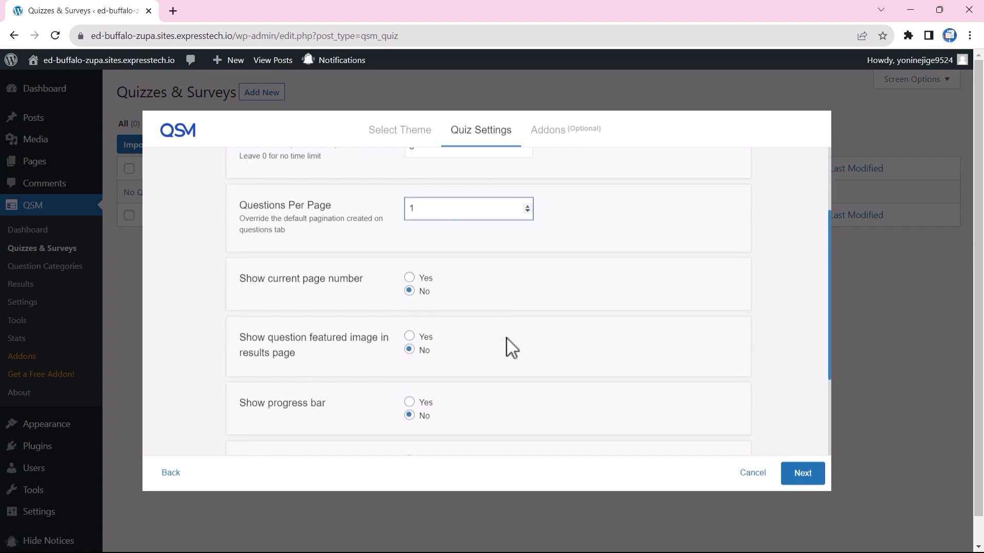
scroll(508, 343, "down", 4)
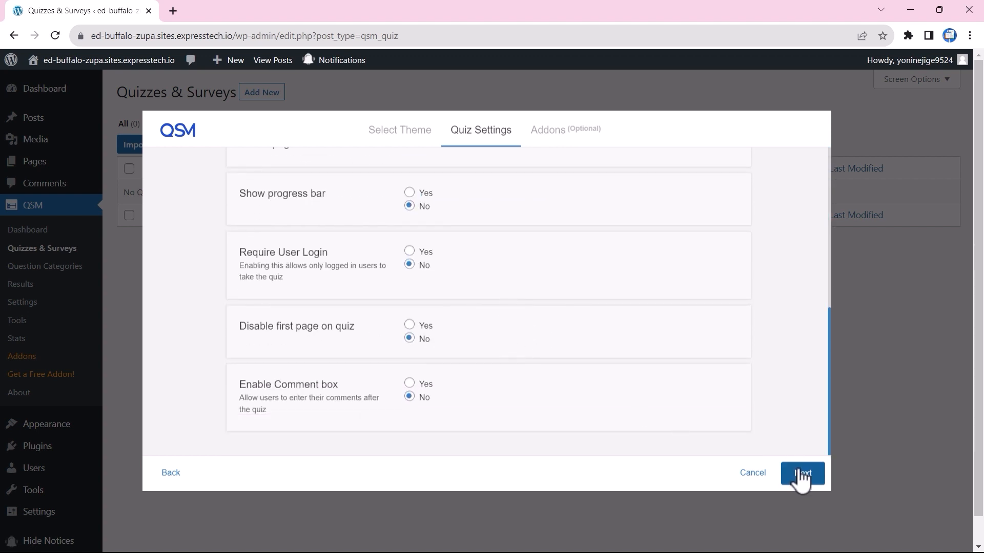
left_click(801, 474)
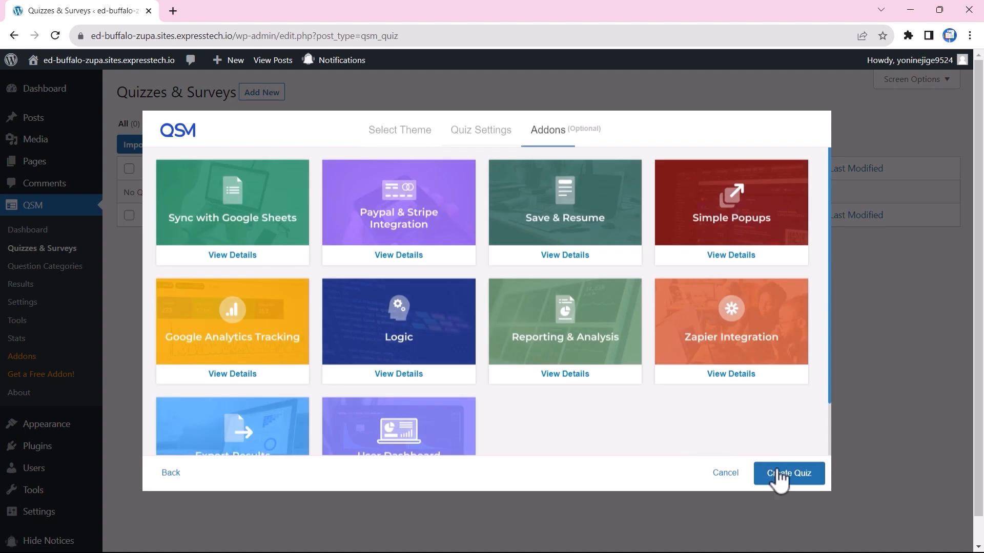
left_click(797, 485)
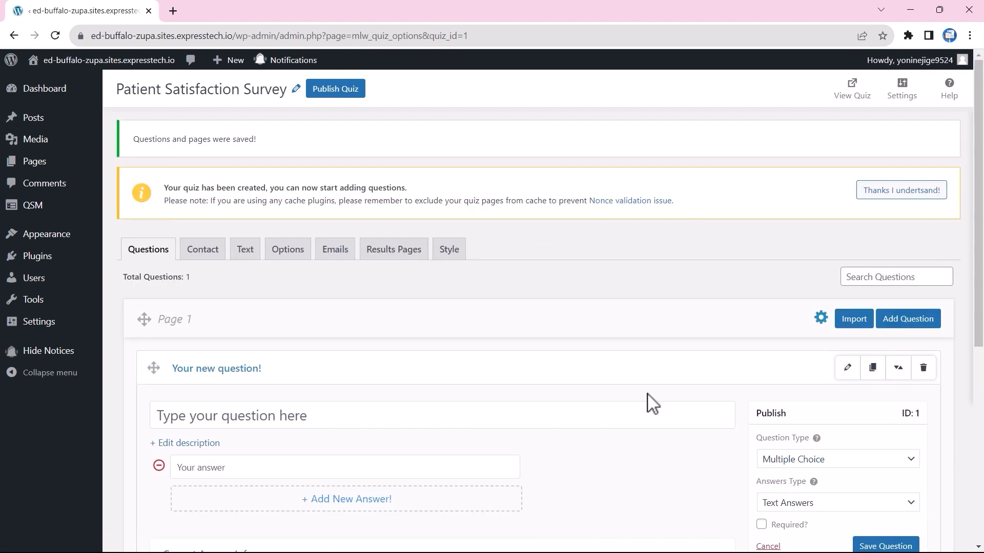
Write the first question 'How satisfied were you with the care you received?' and start its answer options.
left_click(908, 191)
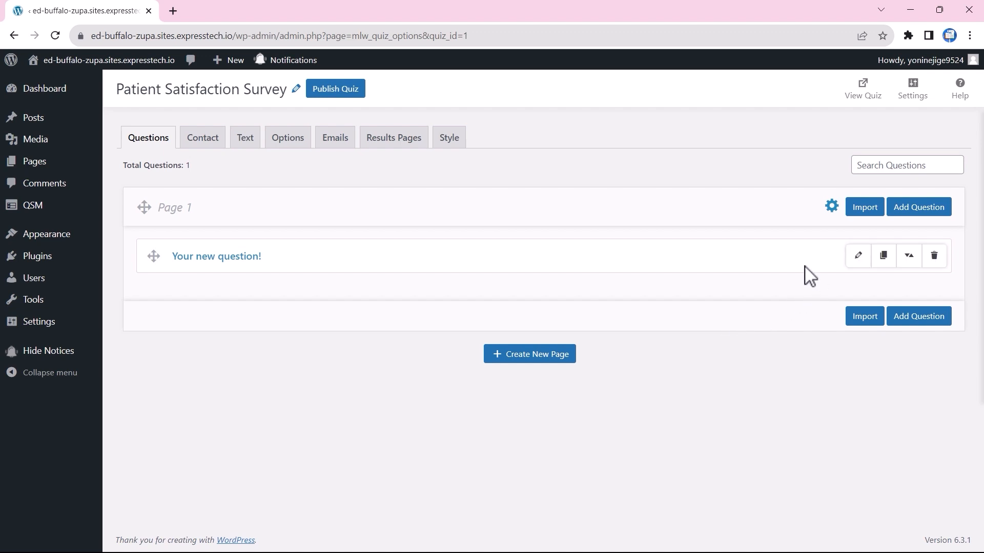
left_click(855, 257)
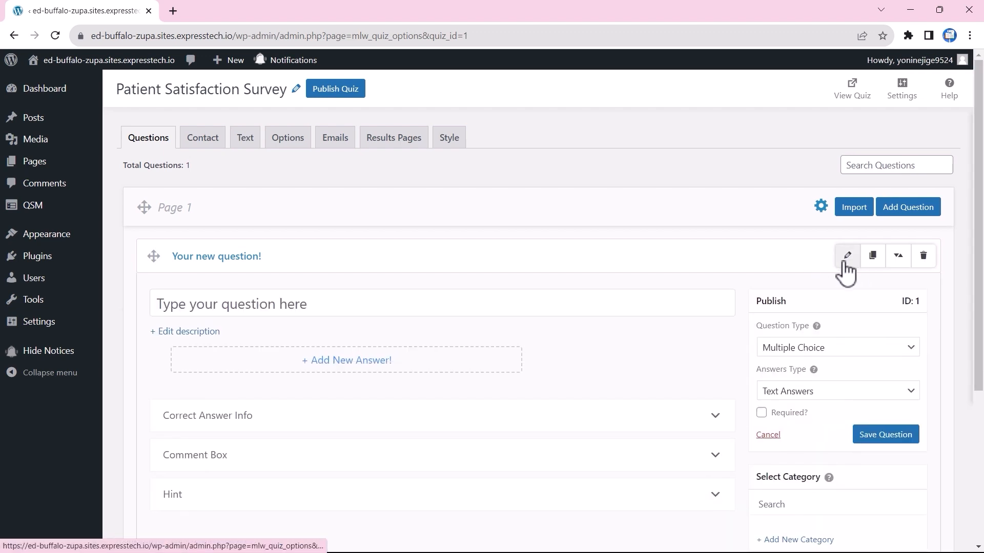
left_click(211, 303)
type("How satisfied were you with")
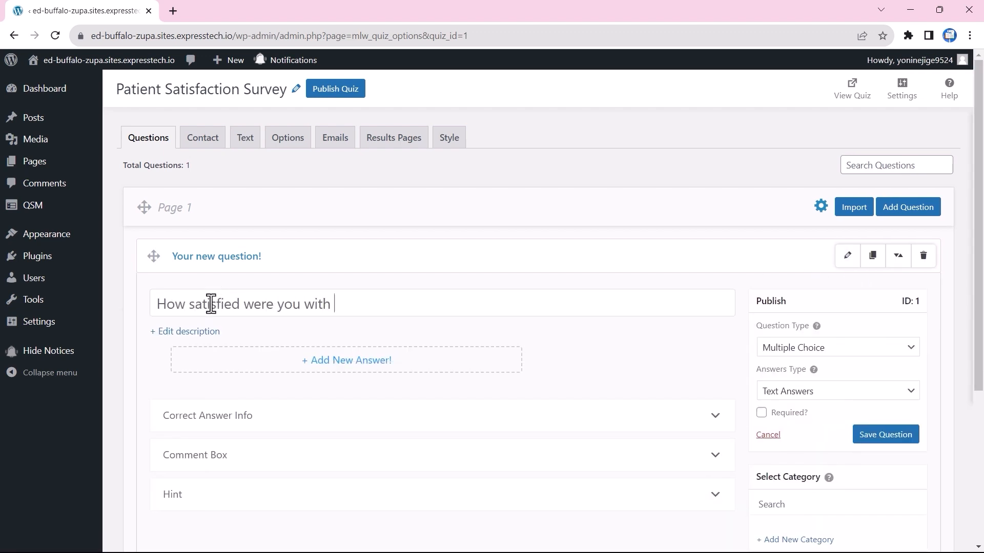
type(" the care you received?")
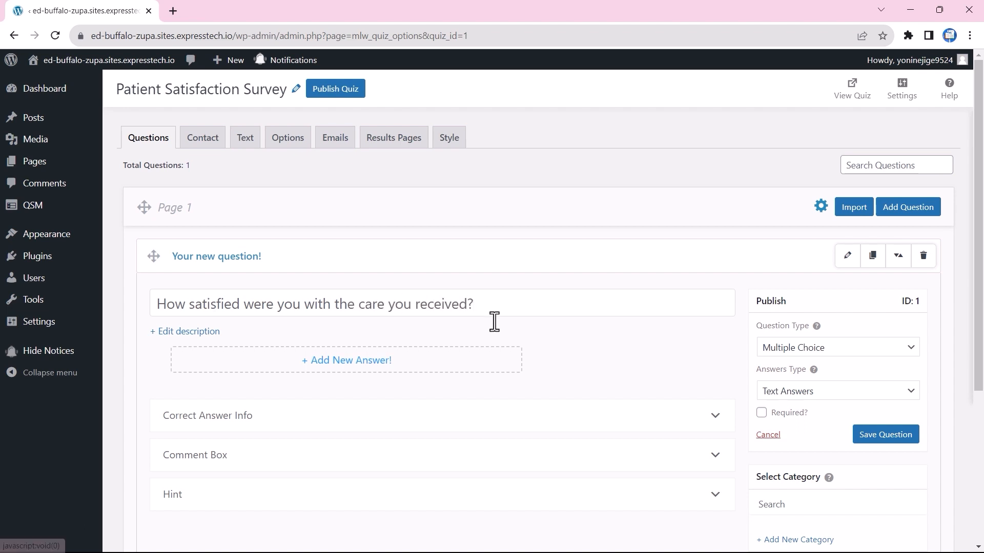
left_click(339, 362)
type("Not Satisfied")
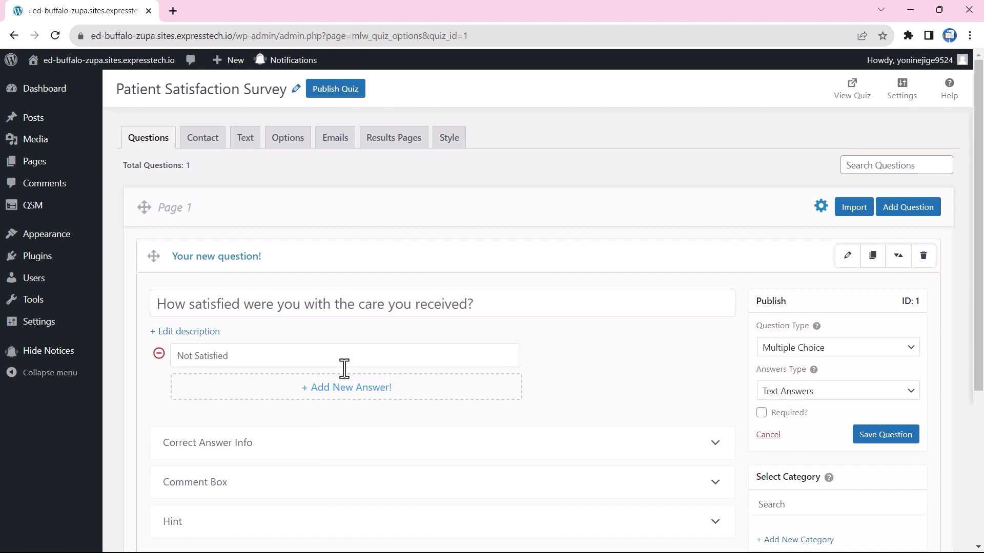
left_click(211, 387)
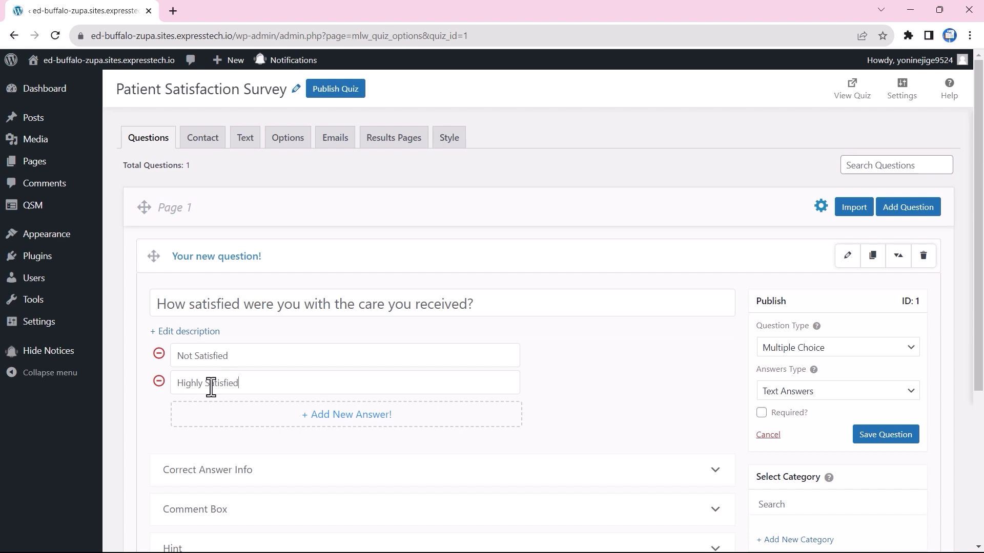
Make it a Polar scale, Not Satisfied (0) to Highly Satisfied (5), italicise the description, and save.
left_click(889, 349)
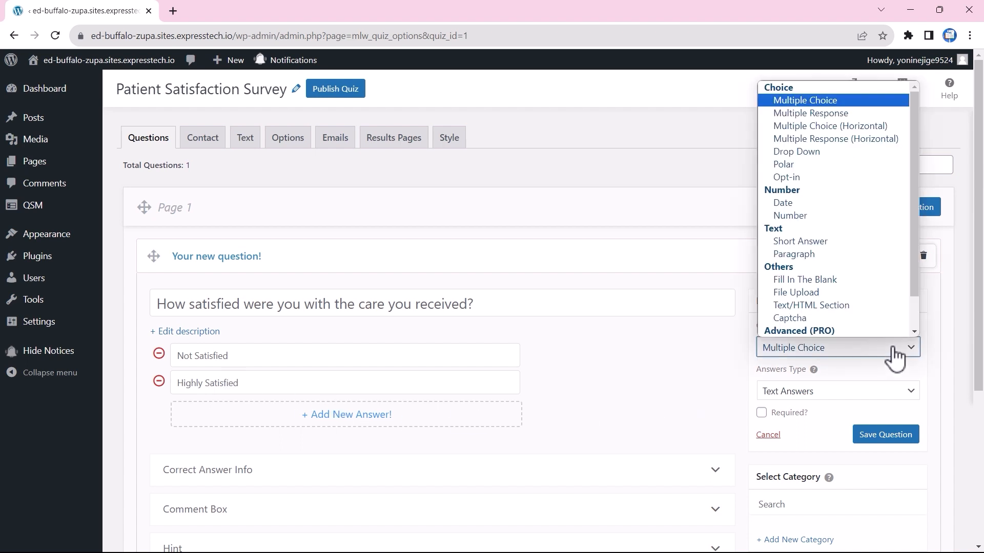
left_click(855, 168)
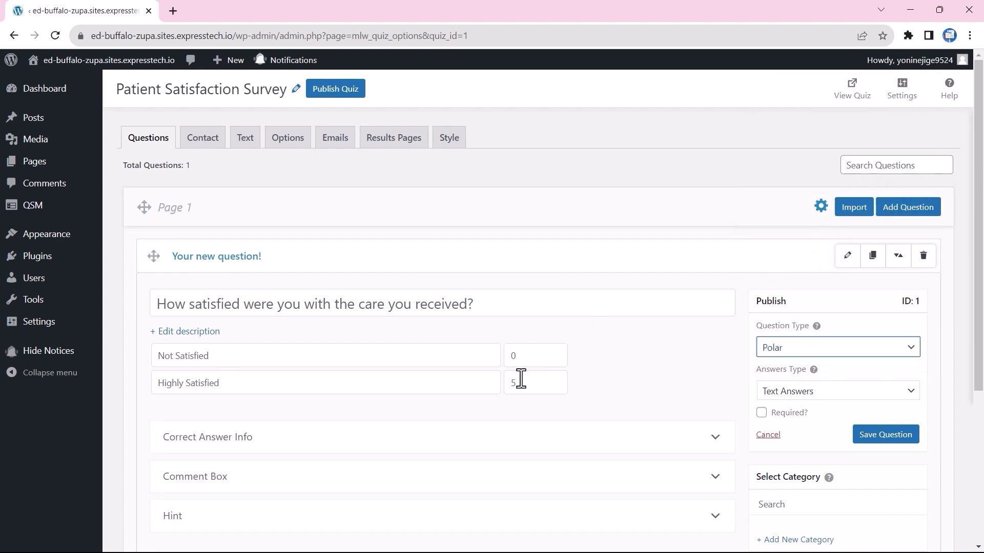
left_click(188, 332)
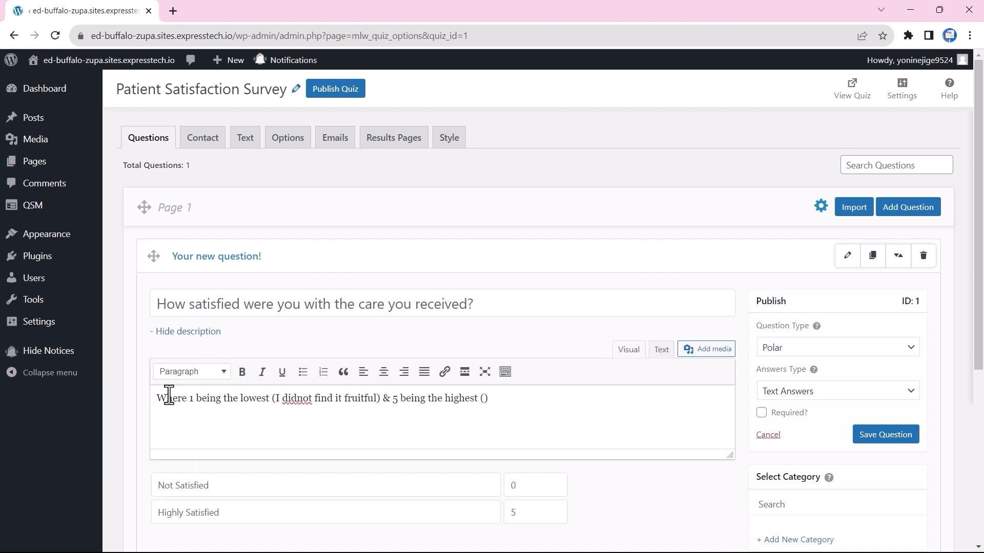
type("fied to it")
left_click(297, 399)
key("ctrl+a")
left_click(262, 372)
left_click(441, 423)
left_click(874, 435)
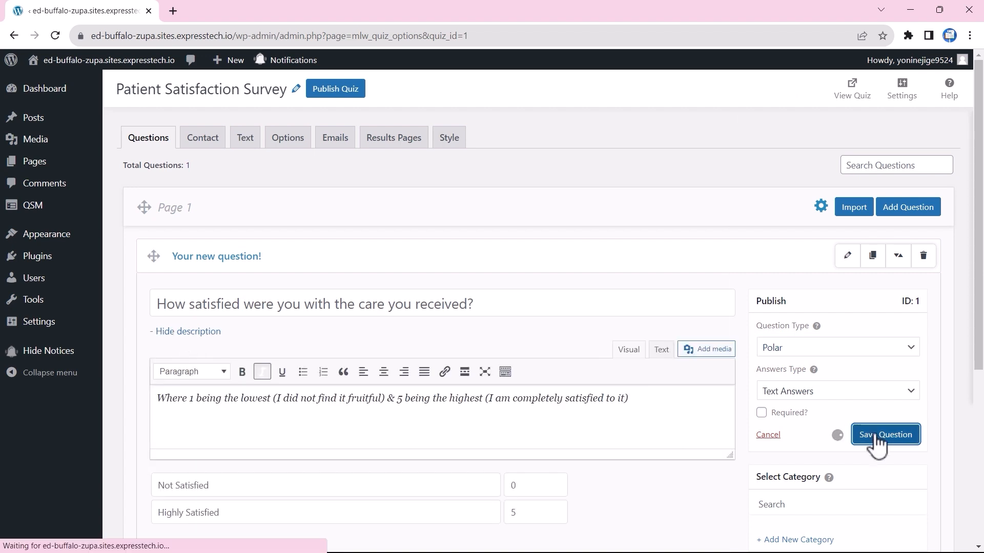
left_click(901, 259)
Save the multiple-choice question 'How long did you have to wait?' with answers Not very long, Longer than usual and Very Long.
left_click(246, 395)
type("How long did you have to wait?")
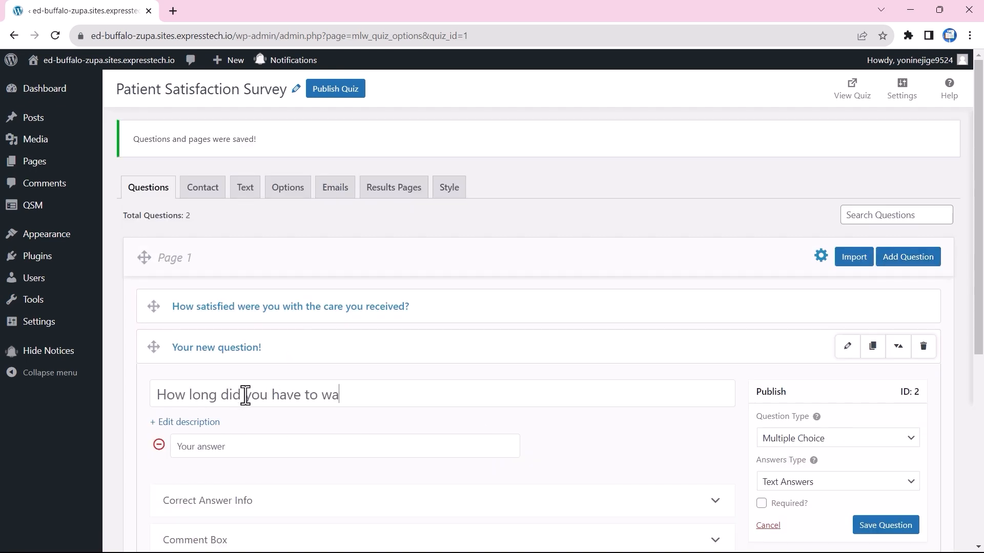
left_click(218, 401)
type("Not very long ()")
key("Left")
type("10 - 20 minutes")
left_click(213, 428)
type("Longer than usual (20 - 30 minutes)")
left_click(217, 455)
type("Very Long ()")
key("Left")
type("more than 30 minutes")
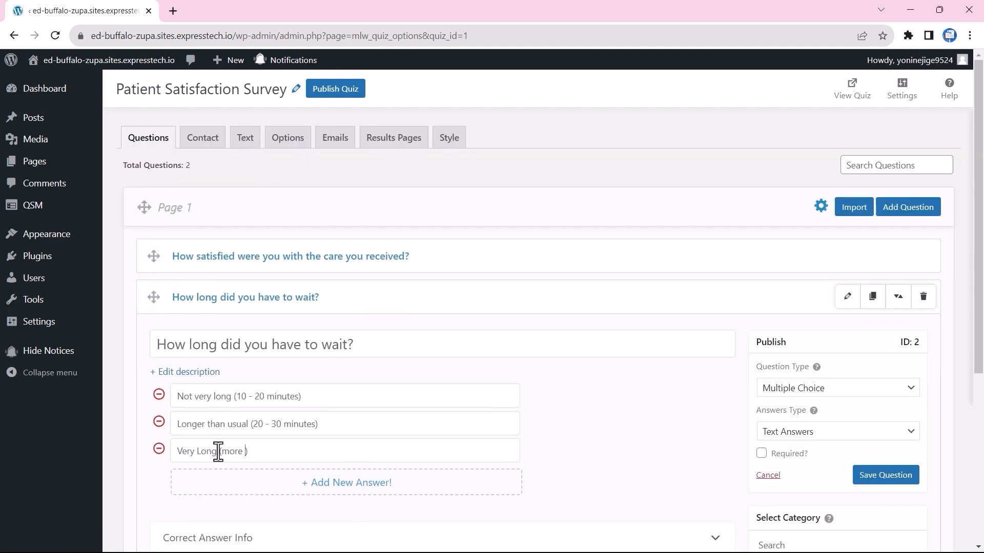
left_click(881, 392)
left_click(849, 143)
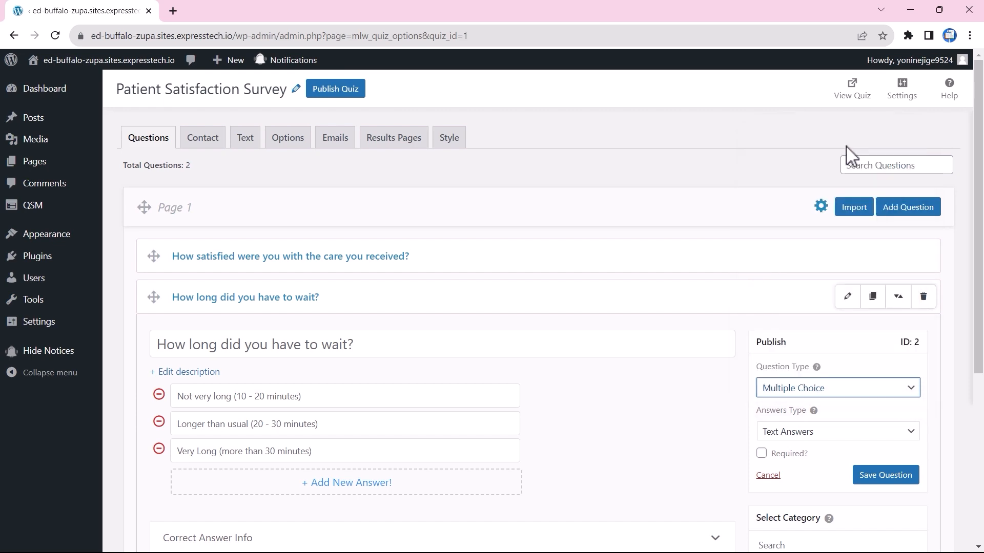
left_click(893, 476)
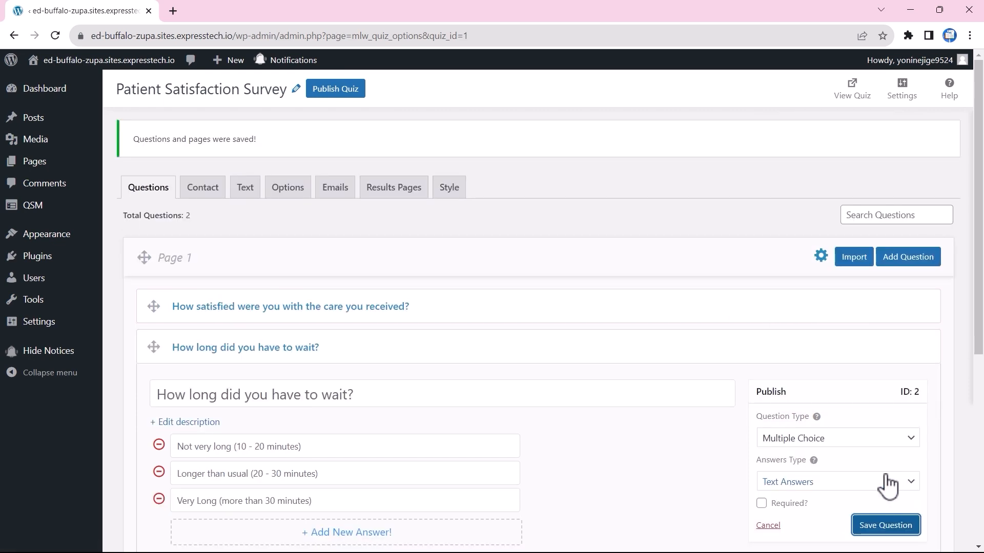
Add and save a staff politeness question with Yes and No answers.
left_click(914, 260)
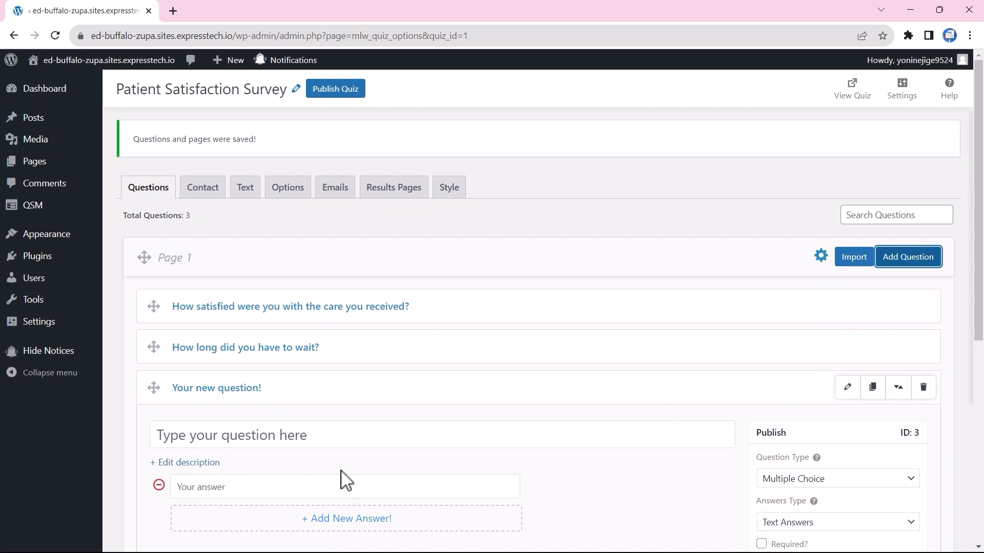
left_click(293, 439)
type("Was the staff")
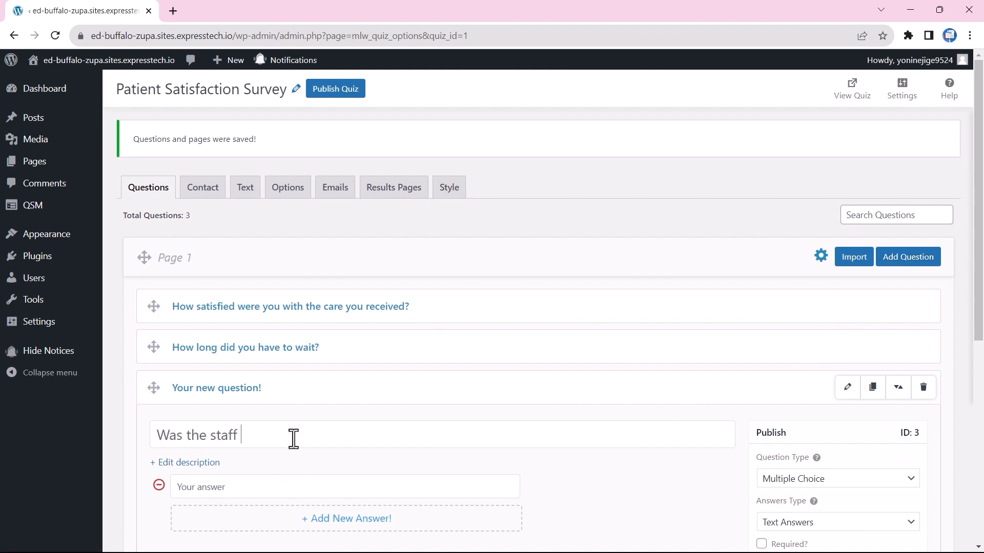
type("yes")
left_click(248, 518)
type("No")
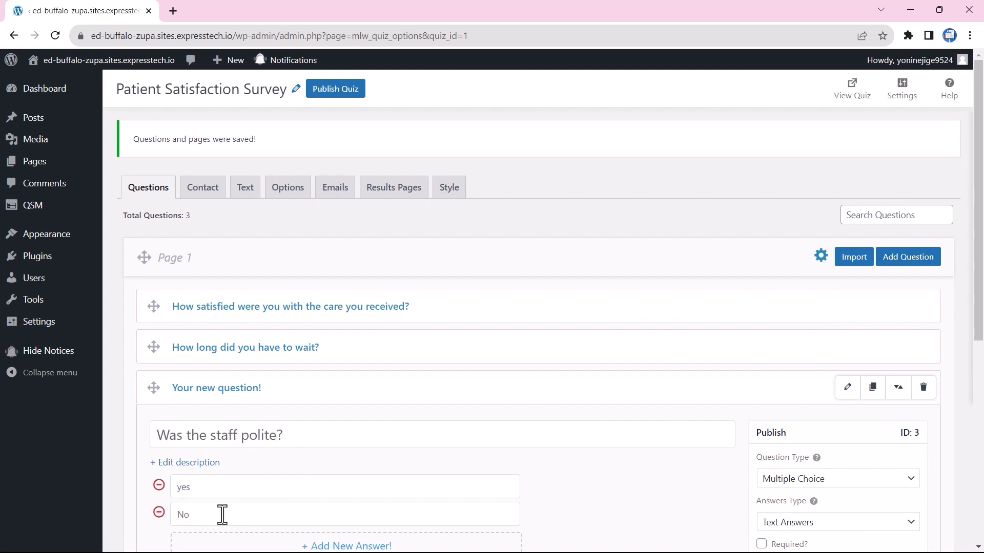
scroll(874, 448, "down", 3)
left_click(871, 438)
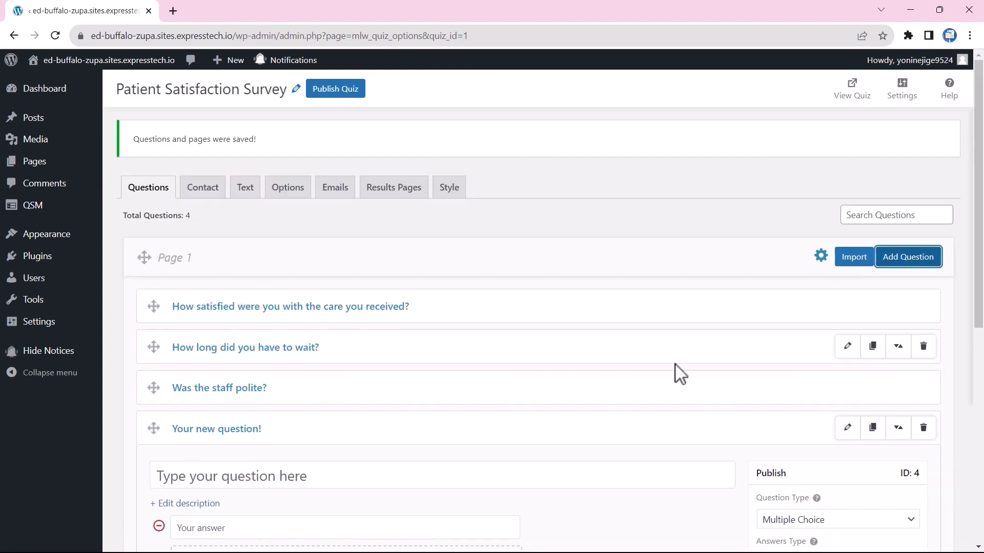
Add and save 'Do you believe there are enough appointment times available?' with its answers.
left_click(251, 479)
type("Do you believe there are enough appointment")
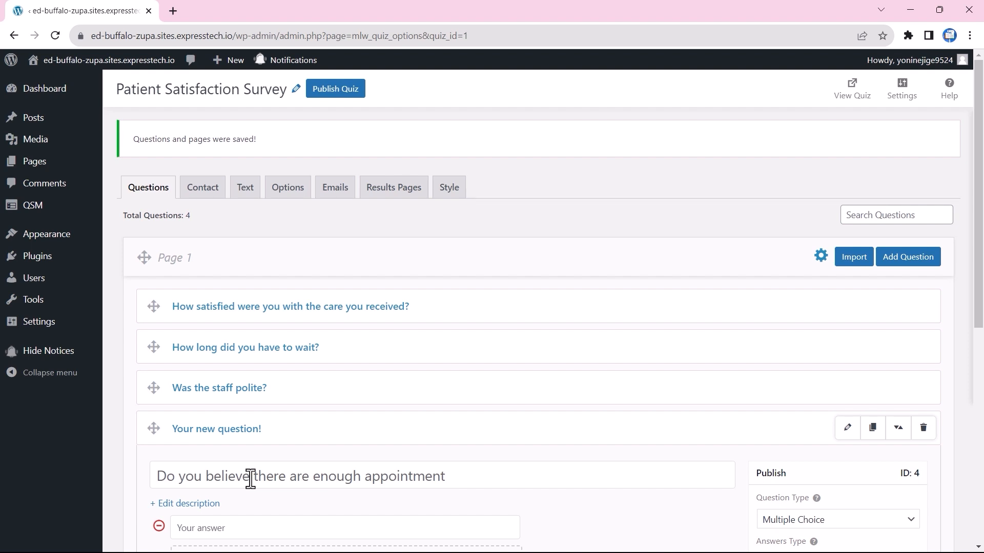
type("times available?")
scroll(206, 468, "down", 1)
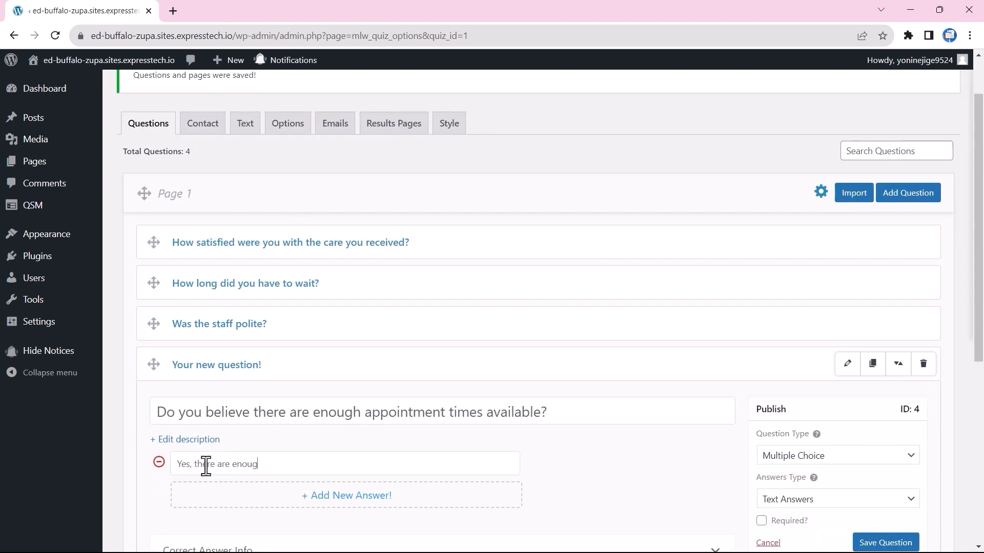
left_click(259, 496)
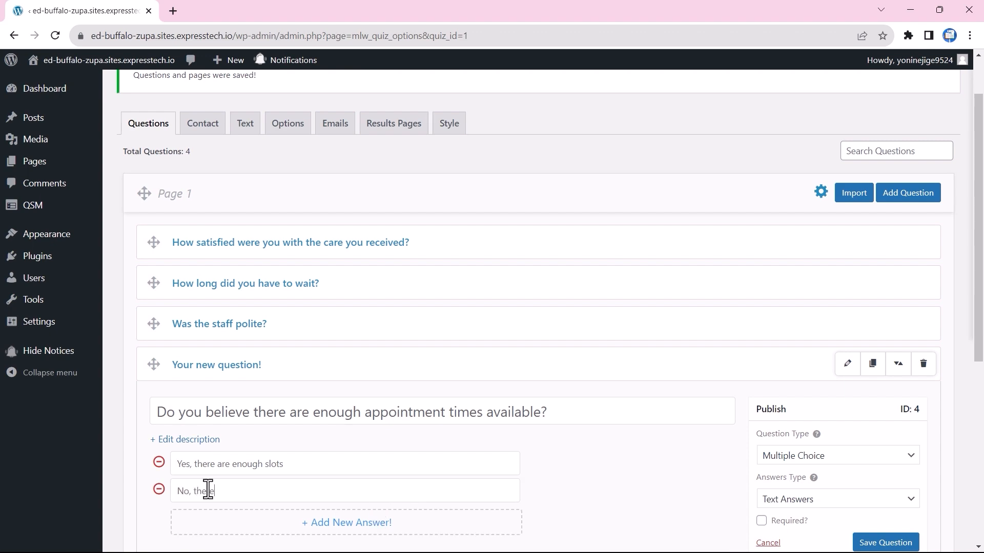
type("ots")
left_click(877, 540)
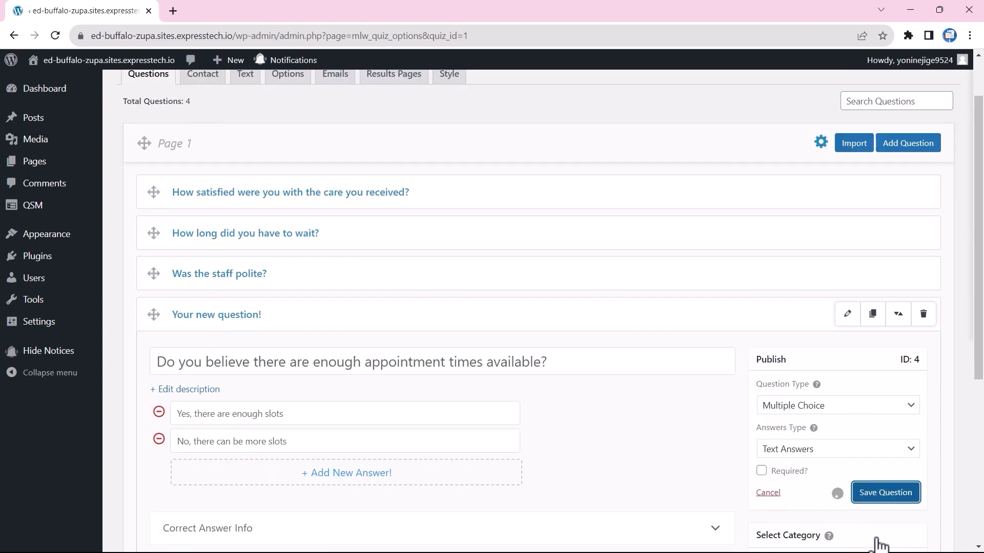
Add and save the Yes/No question on whether you would recommend the facility.
left_click(907, 194)
left_click(258, 450)
type("Would you recommend our healthcare facility to friends and family?")
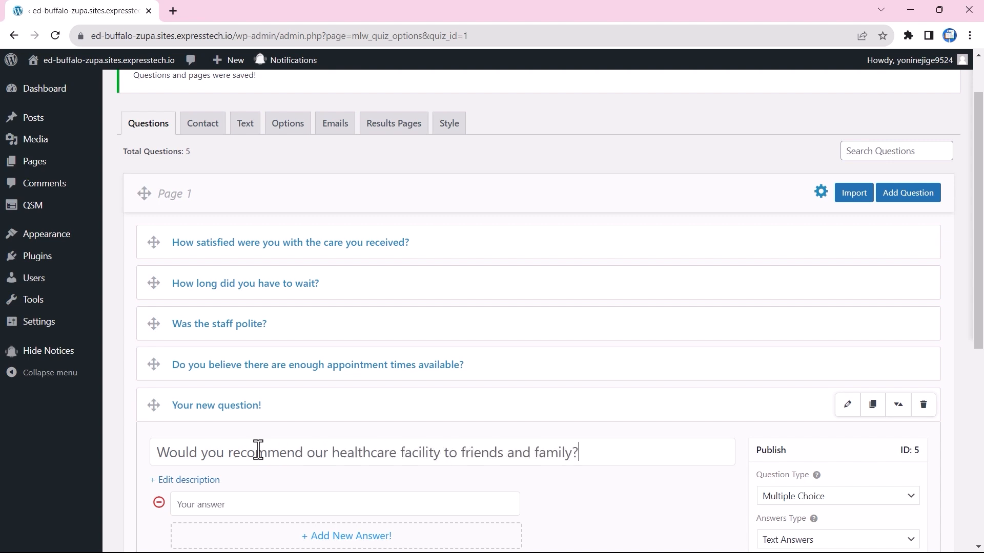
scroll(280, 445, "down", 1)
left_click(211, 439)
type("Ye")
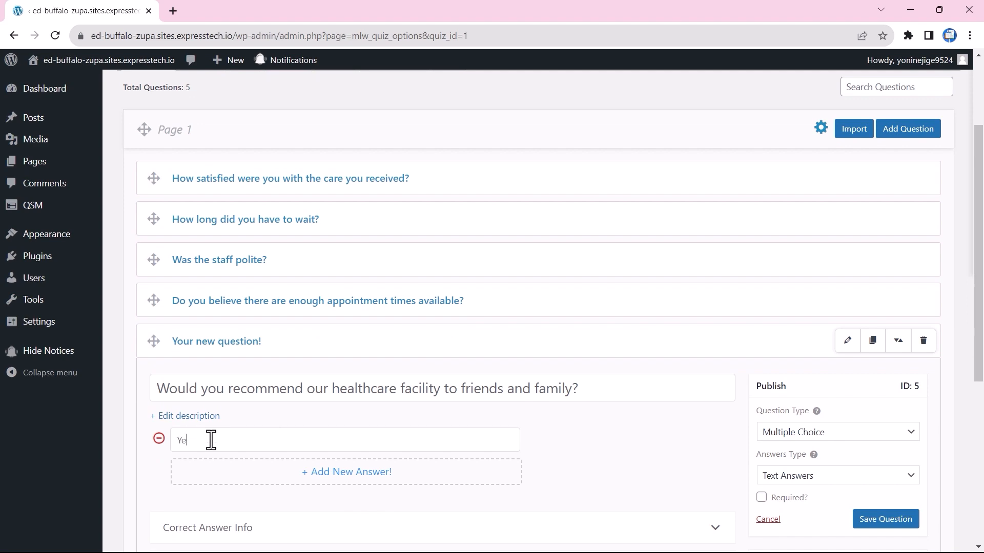
type("s")
left_click(217, 472)
left_click(897, 521)
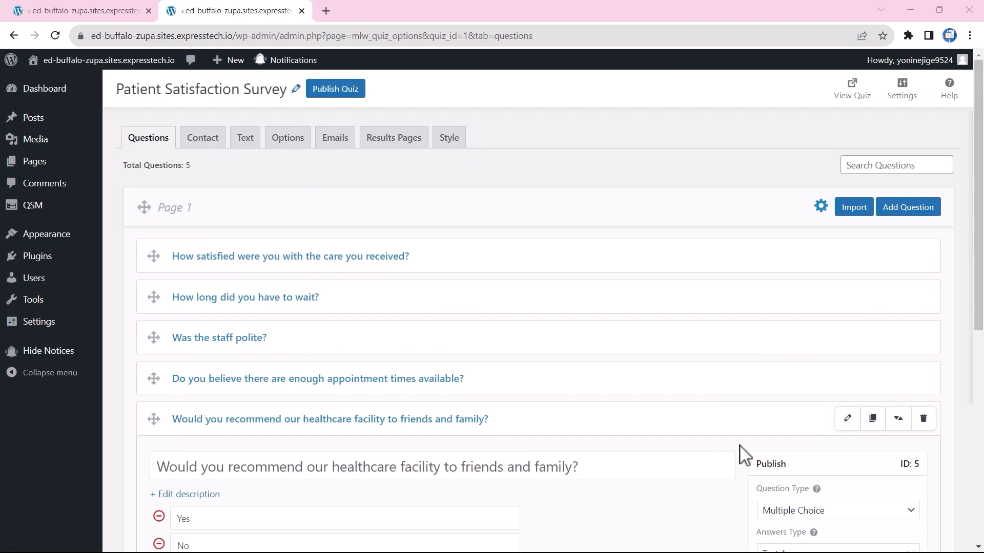
Enable the Name, Email and Phone contact fields, leaving Business off, and save the form.
left_click(204, 145)
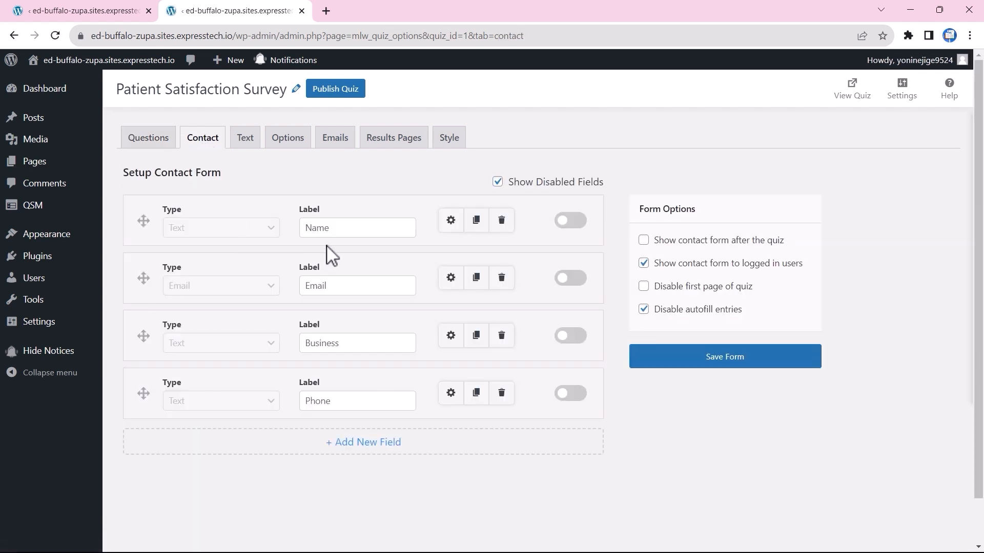
left_click(566, 224)
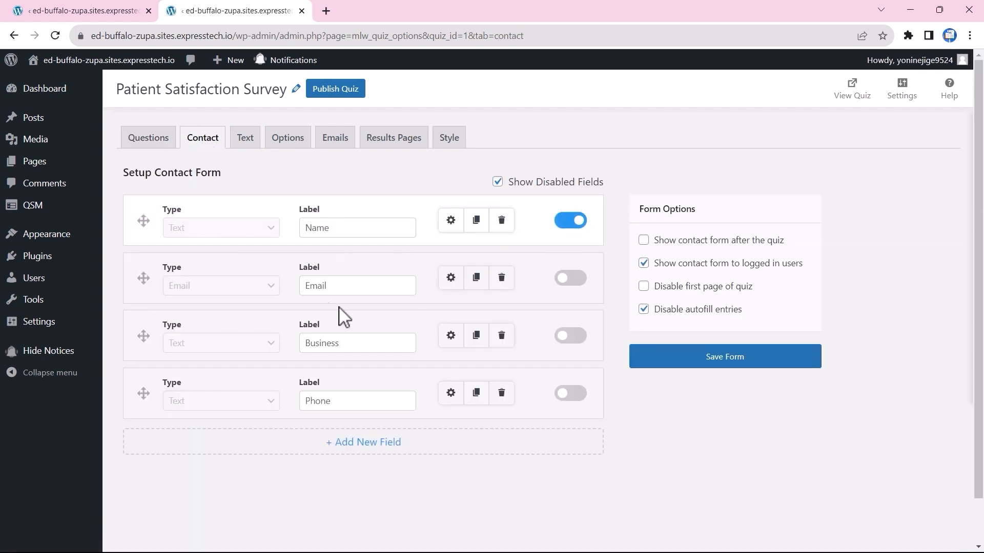
left_click(569, 280)
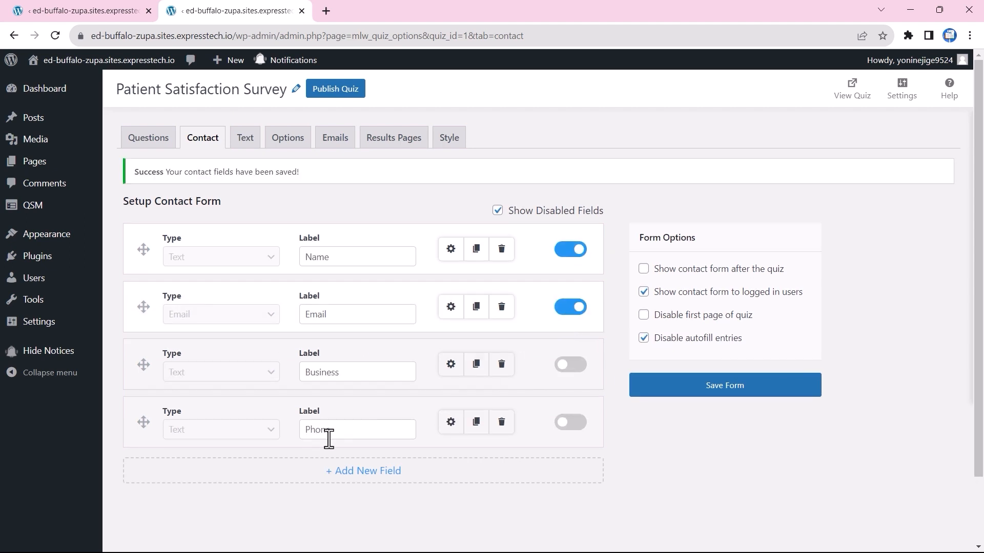
left_click(575, 425)
left_click(724, 392)
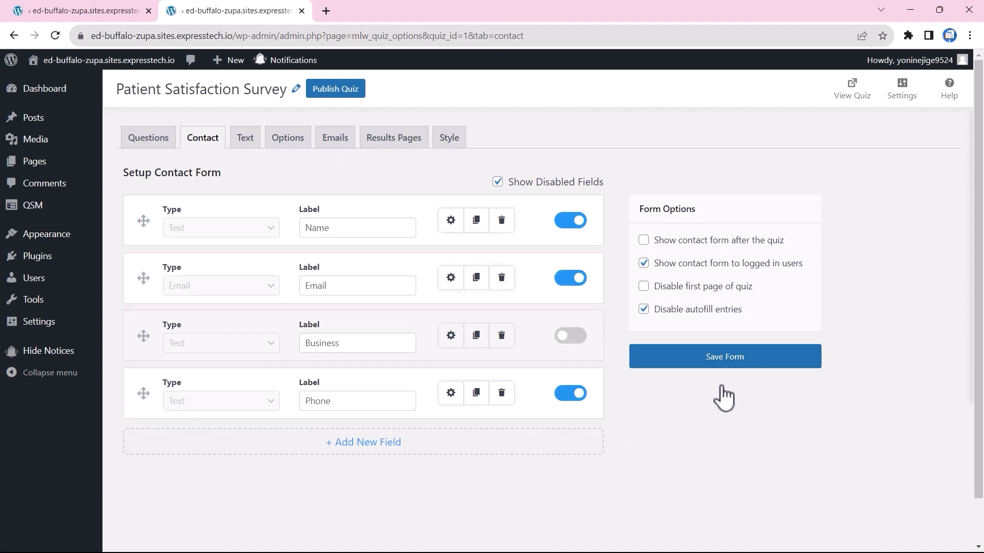
Save the intro text message and the thumbs-up thank-you results page.
left_click(245, 145)
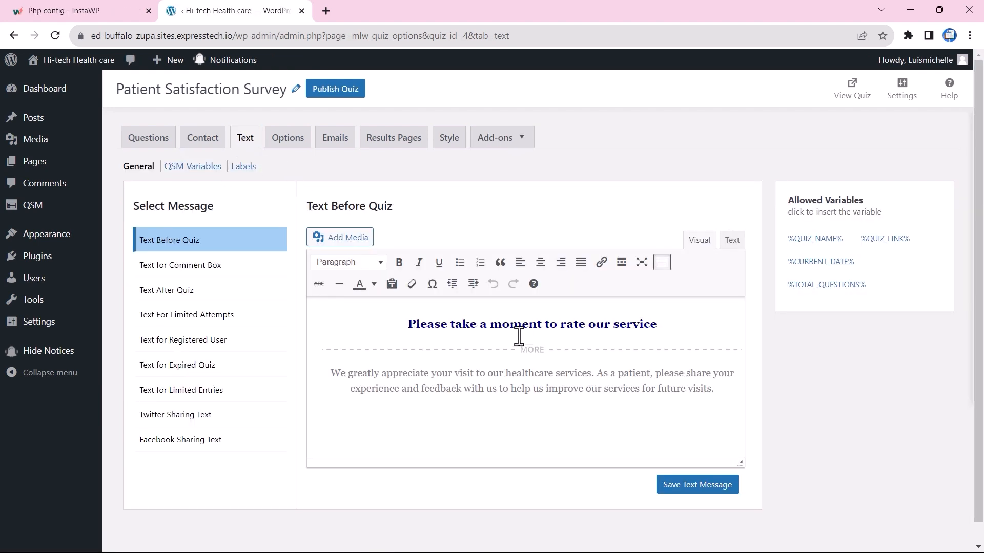
left_click(711, 495)
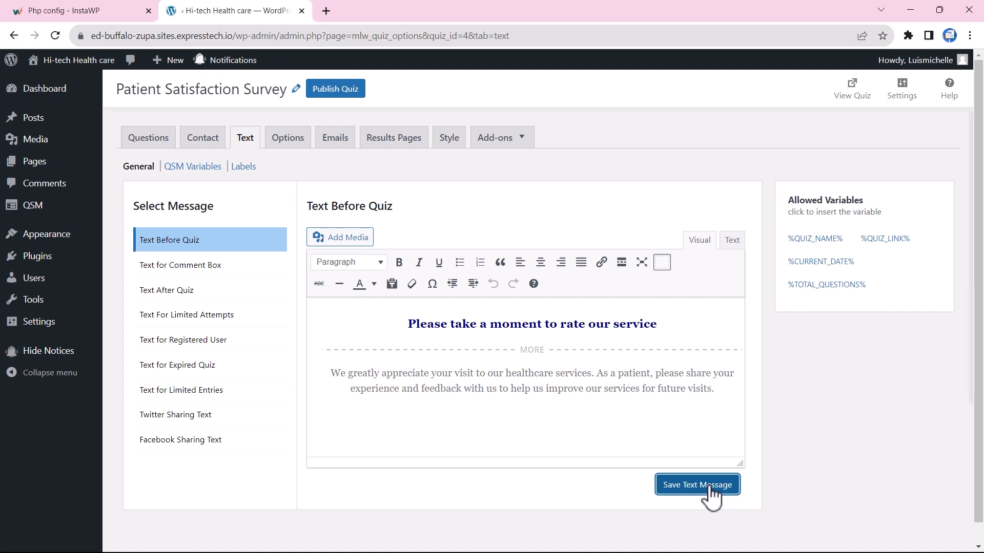
left_click(393, 140)
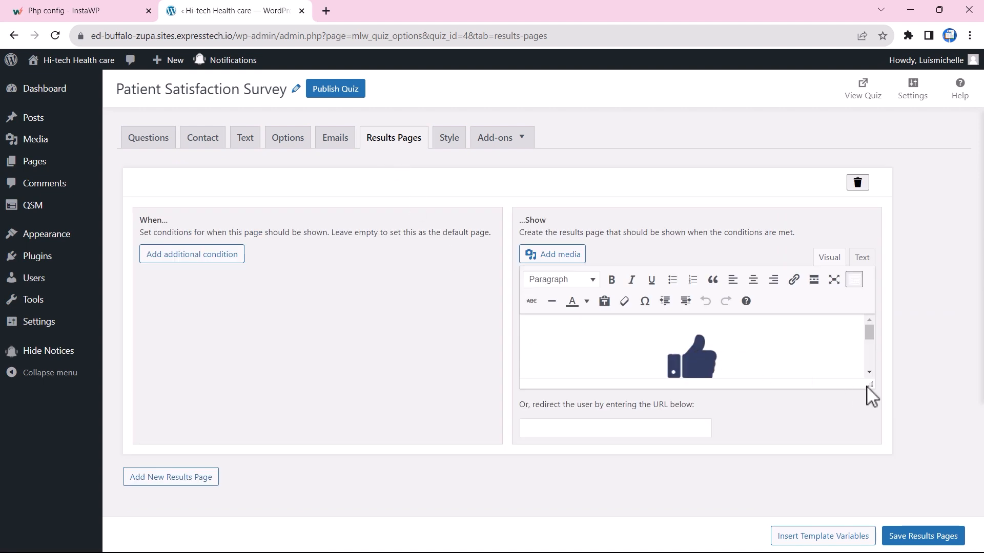
left_click_drag(872, 388, 886, 483)
scroll(730, 395, "down", 1)
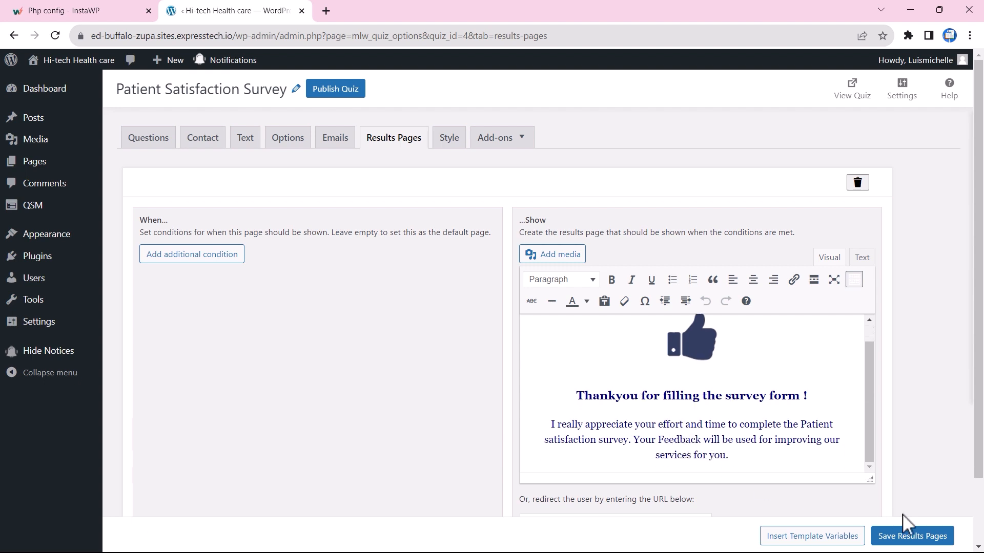
left_click(912, 536)
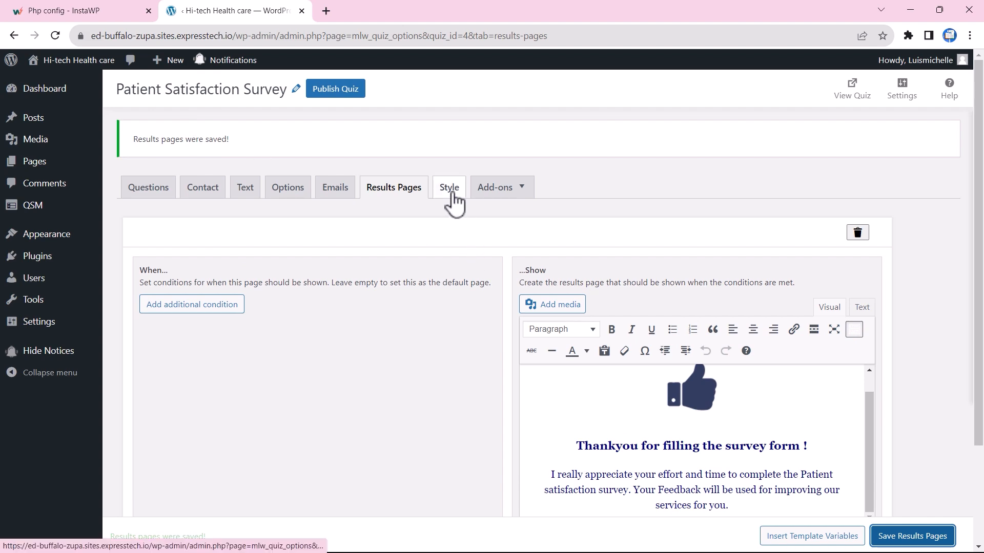
Customize and save the Breeze theme colour settings.
left_click(451, 188)
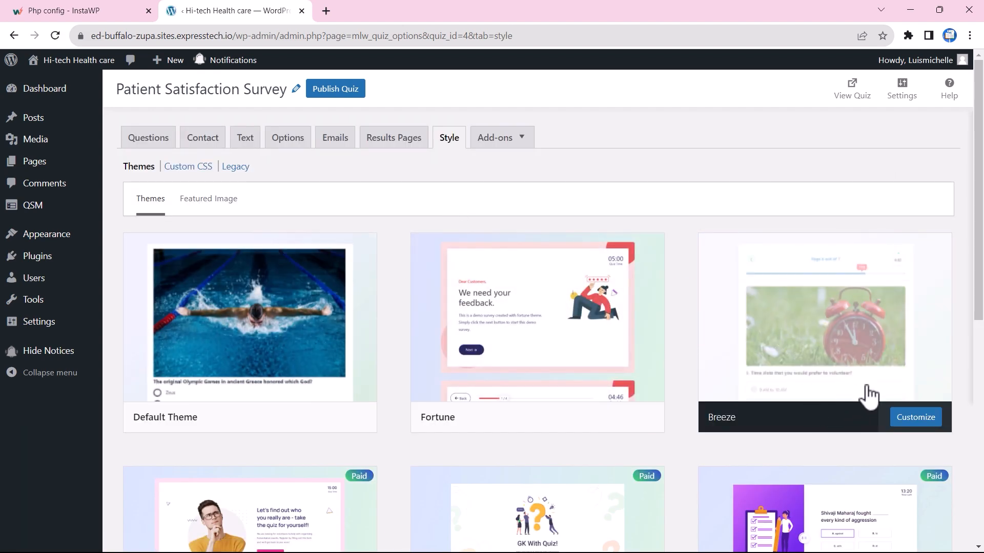
left_click(913, 417)
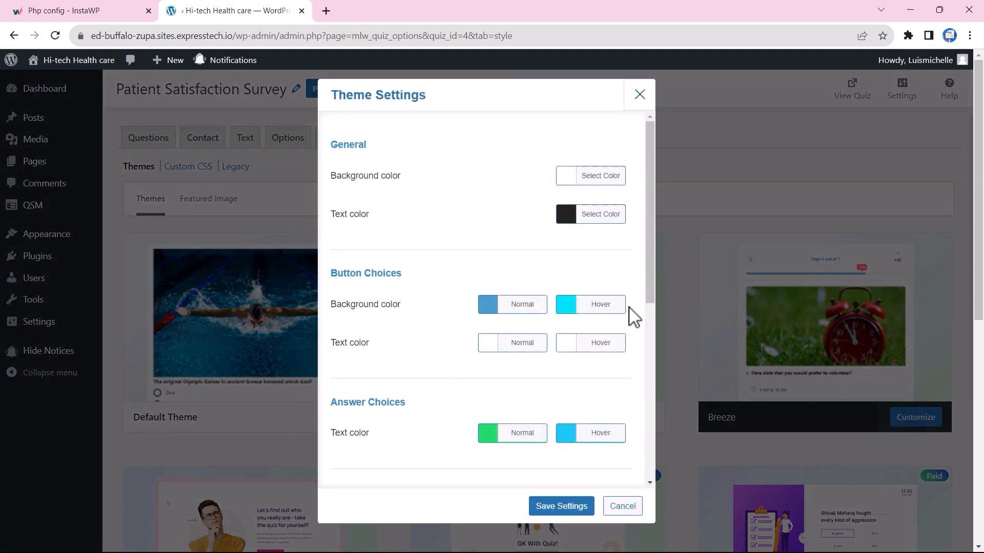
scroll(634, 317, "down", 7)
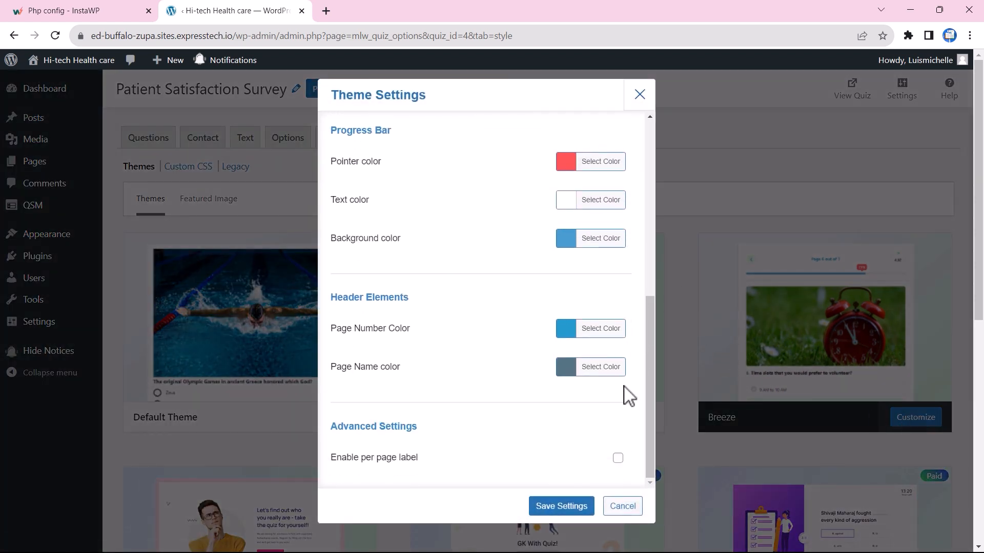
left_click(561, 508)
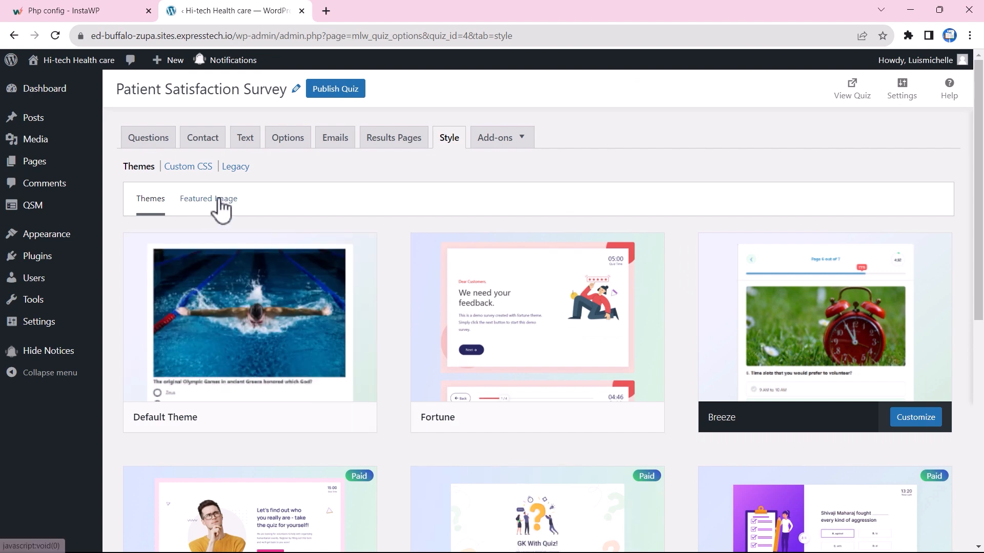
Set the doctor-with-smiley-faces illustration as the survey's featured image and save it.
left_click(221, 203)
left_click(362, 252)
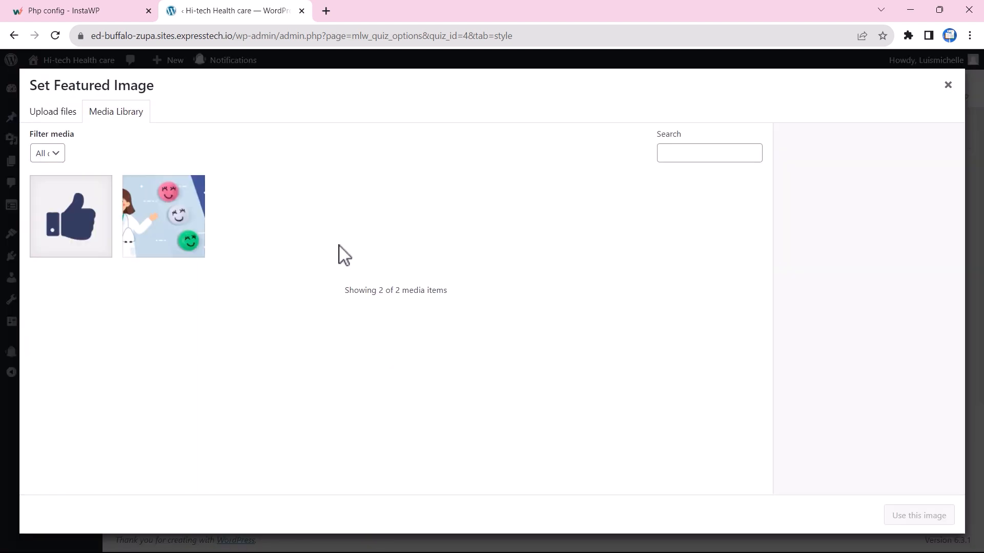
left_click(191, 232)
scroll(808, 410, "down", 2)
left_click(917, 515)
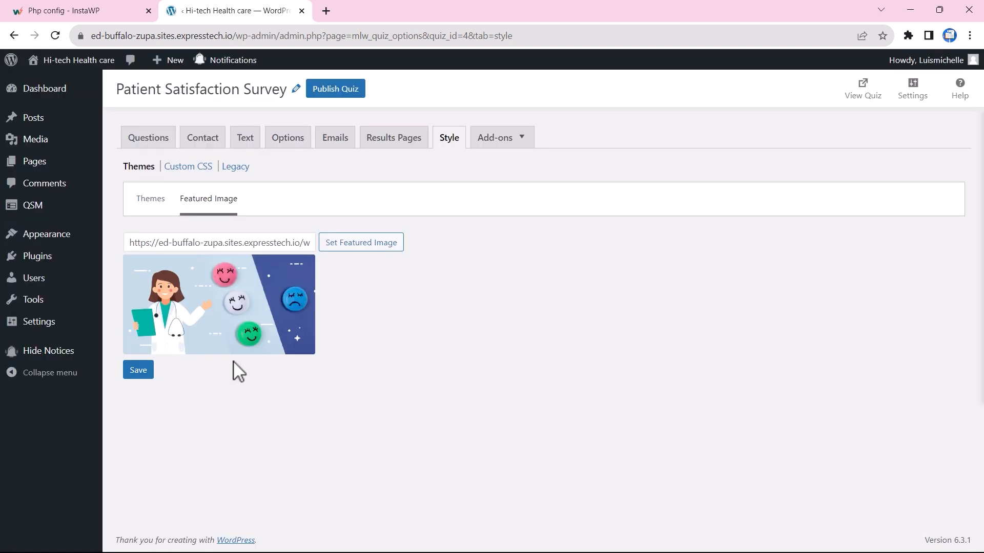
left_click(138, 369)
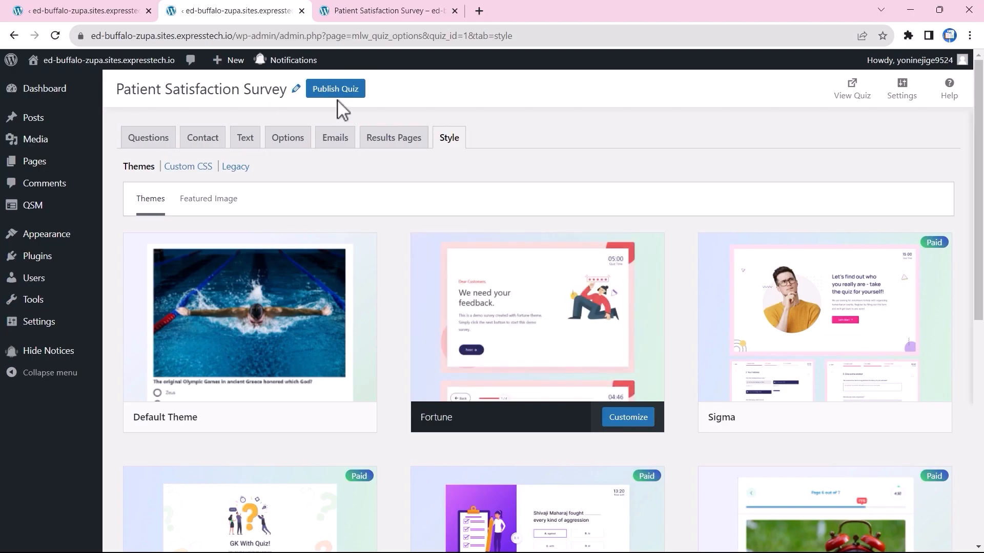
Publish the survey and copy its [qsm quiz=1] shortcode from the surveys list.
left_click(336, 89)
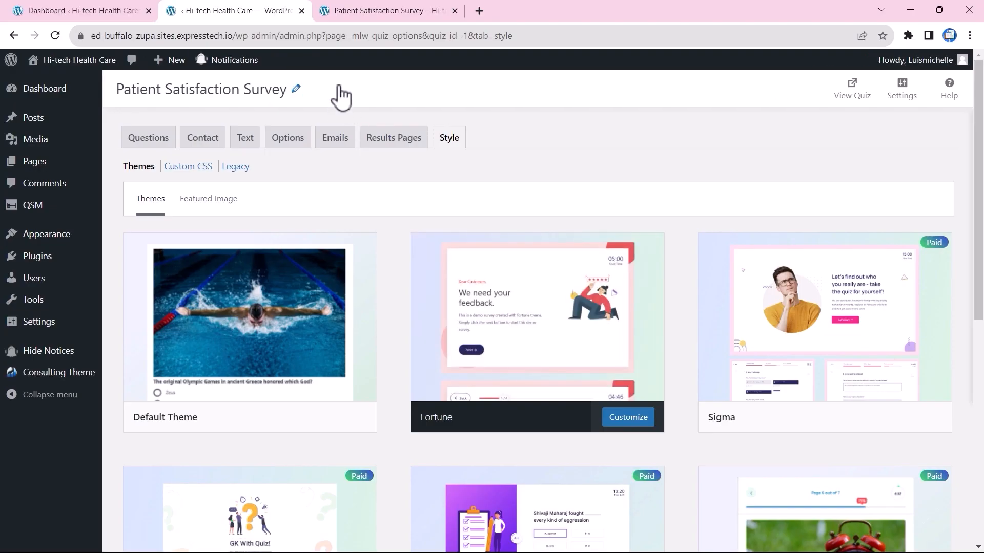
mouse_move(66, 208)
left_click(154, 225)
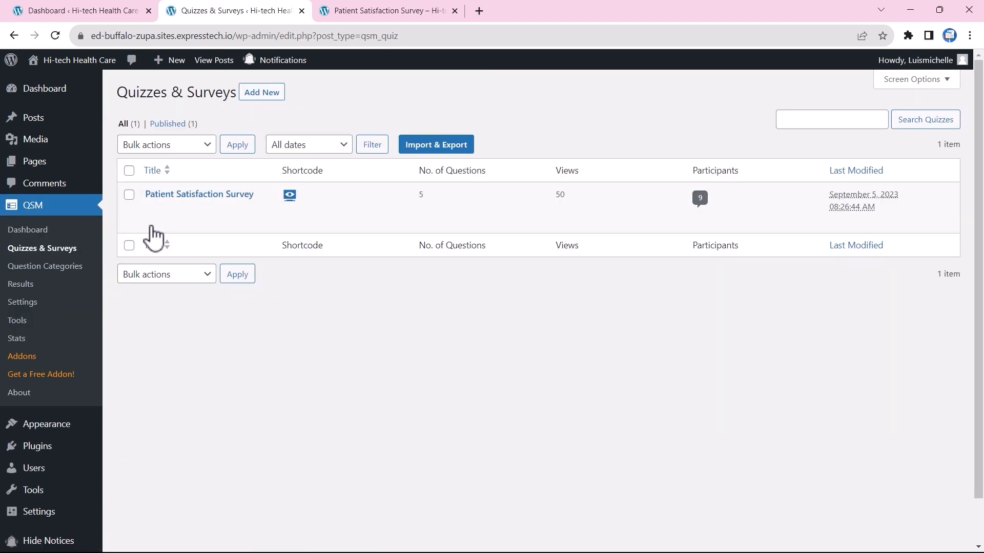
left_click(290, 196)
left_click(649, 275)
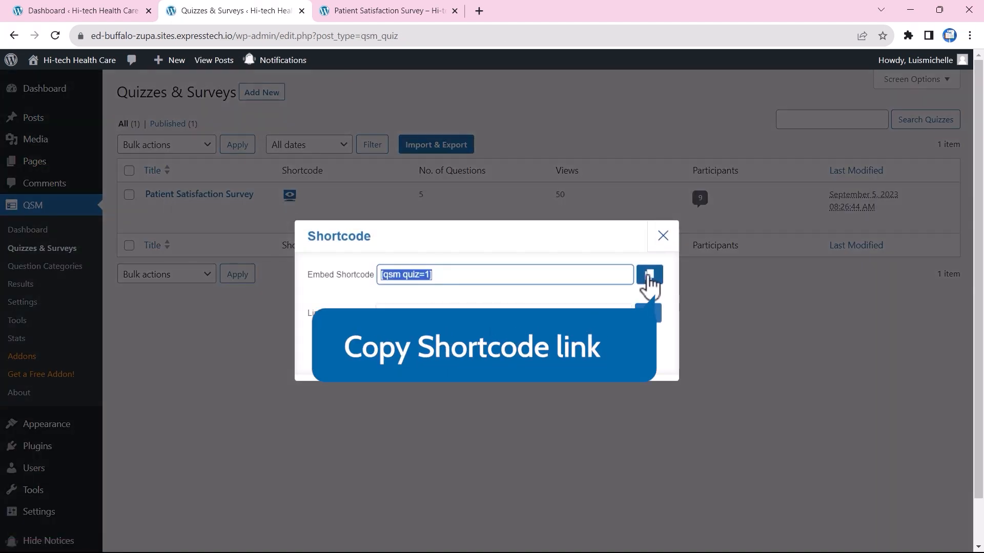
left_click(663, 237)
Publish a new post titled Patient Satisfaction Survey with a Shortcode block holding the pasted shortcode.
mouse_move(37, 122)
left_click(134, 139)
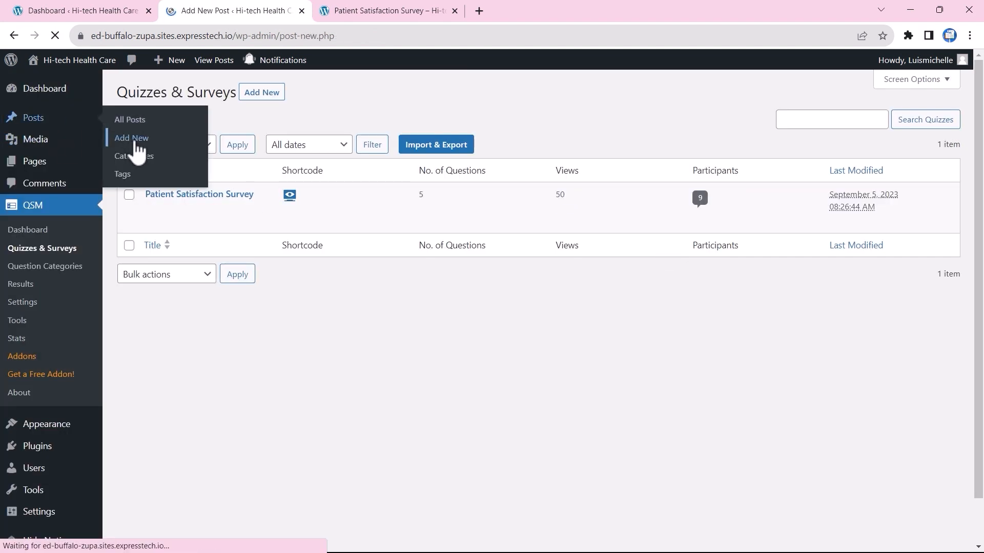
type("Patient Satisfaction Survey")
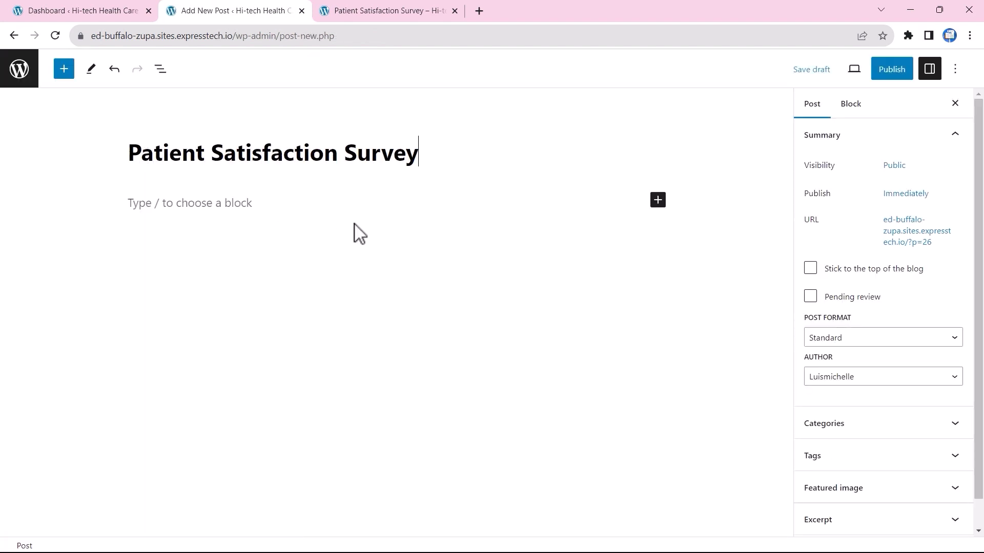
left_click(657, 200)
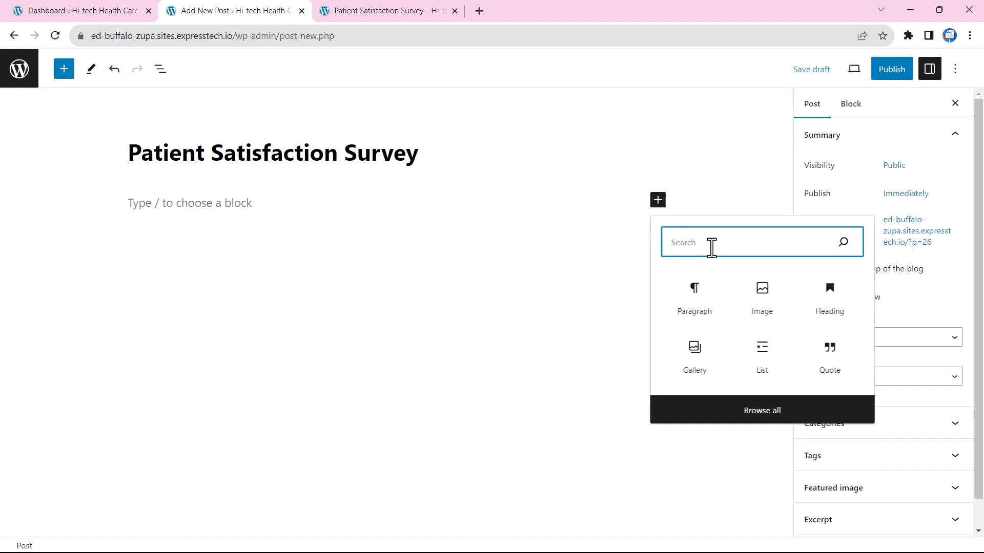
type("sho")
left_click(702, 294)
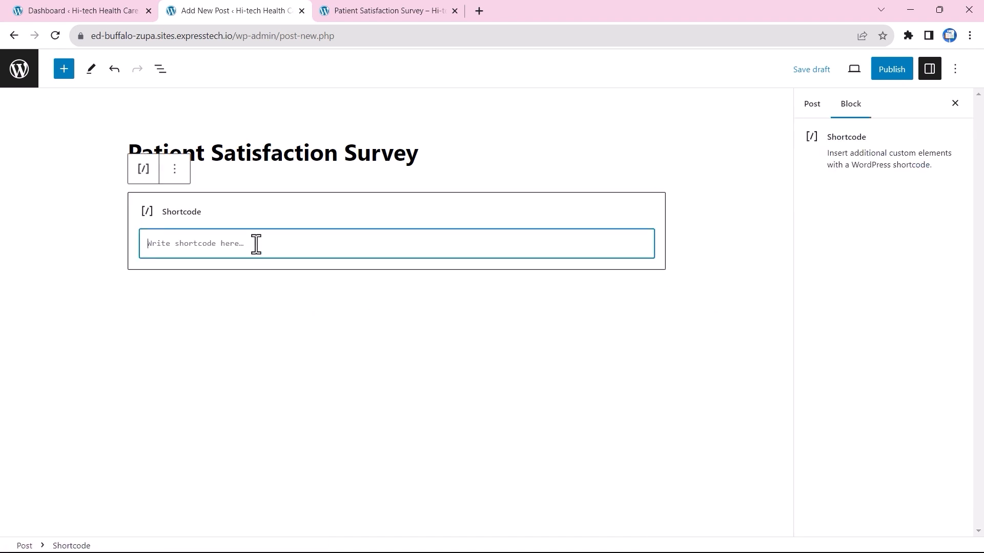
key("ctrl+v")
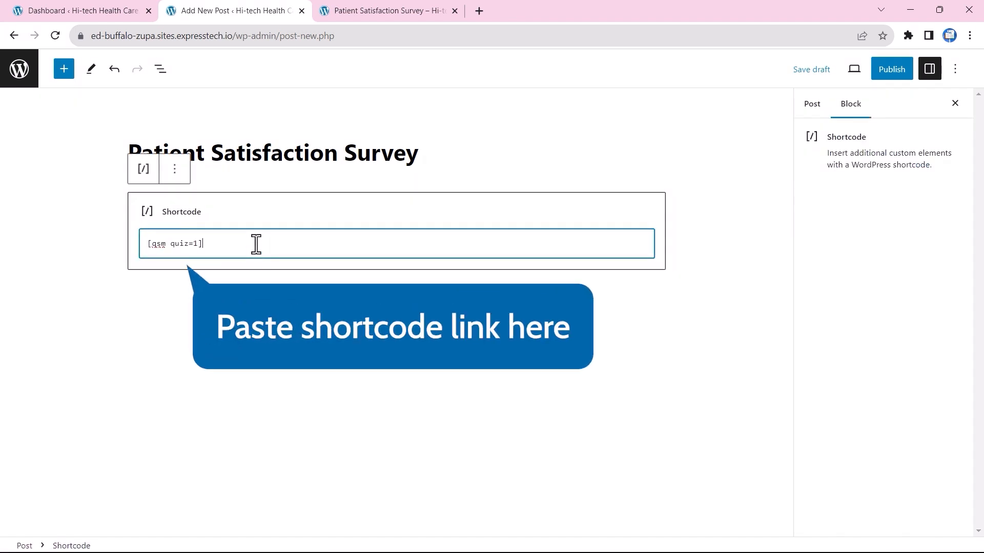
left_click(883, 74)
left_click(860, 74)
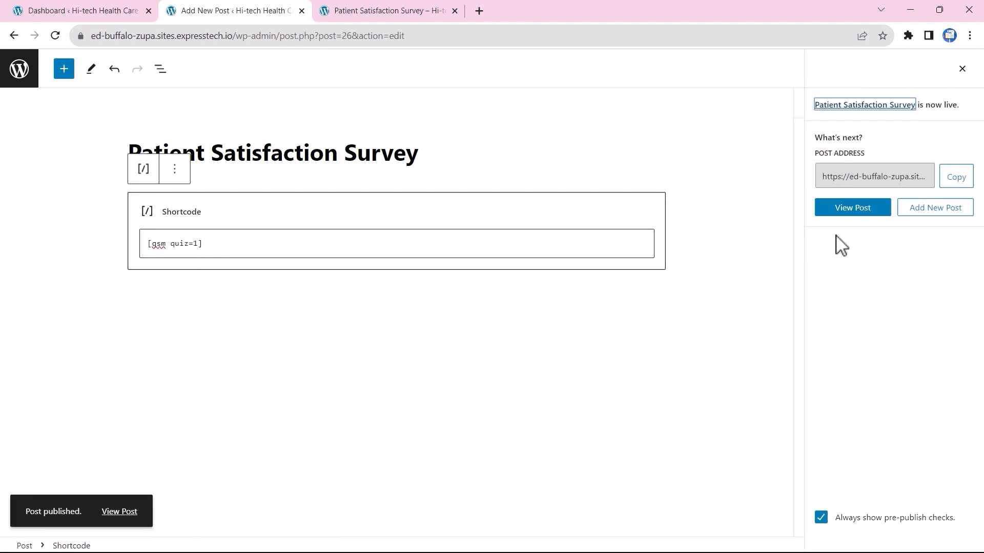
View the published post and enter the respondent's name and e-mail in the contact form.
left_click(858, 212)
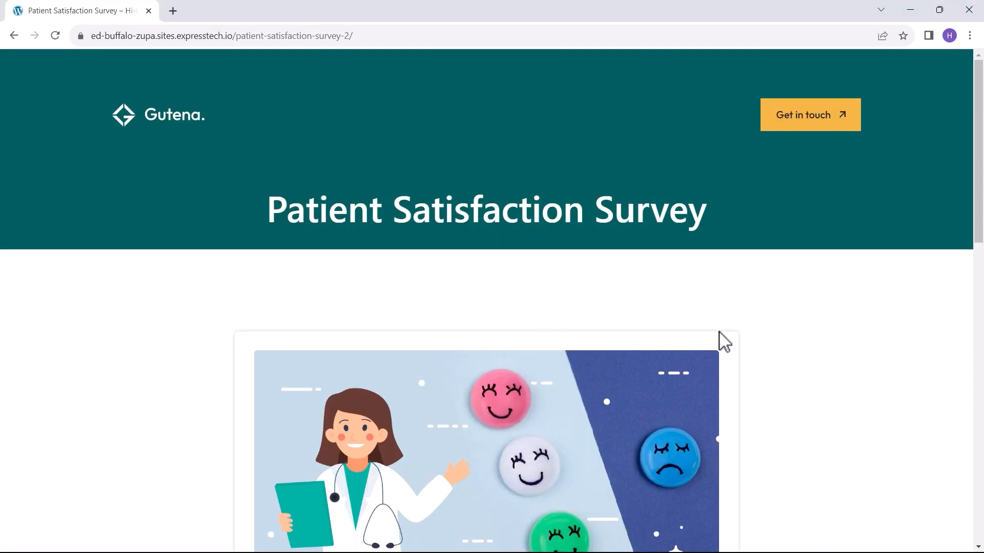
scroll(719, 341, "down", 5)
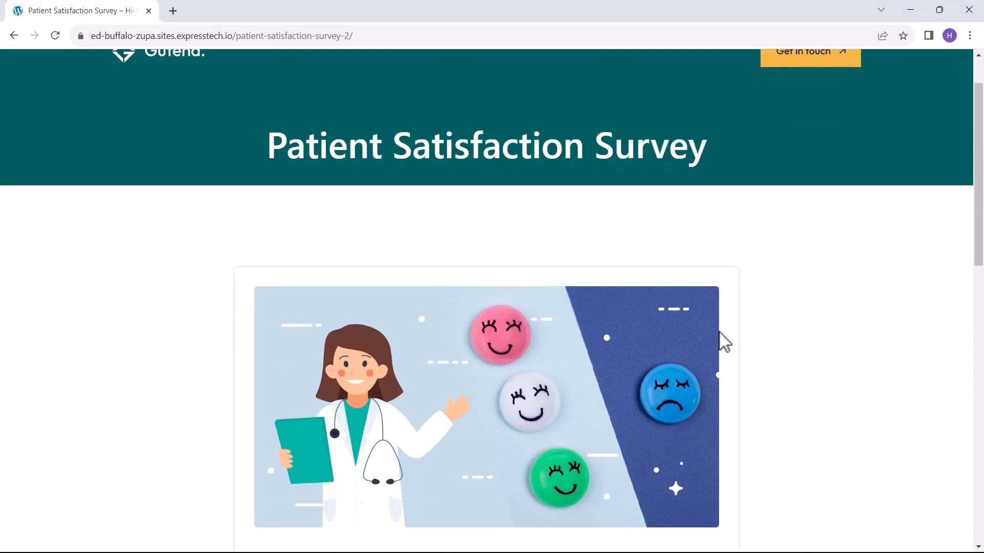
scroll(719, 340, "down", 5)
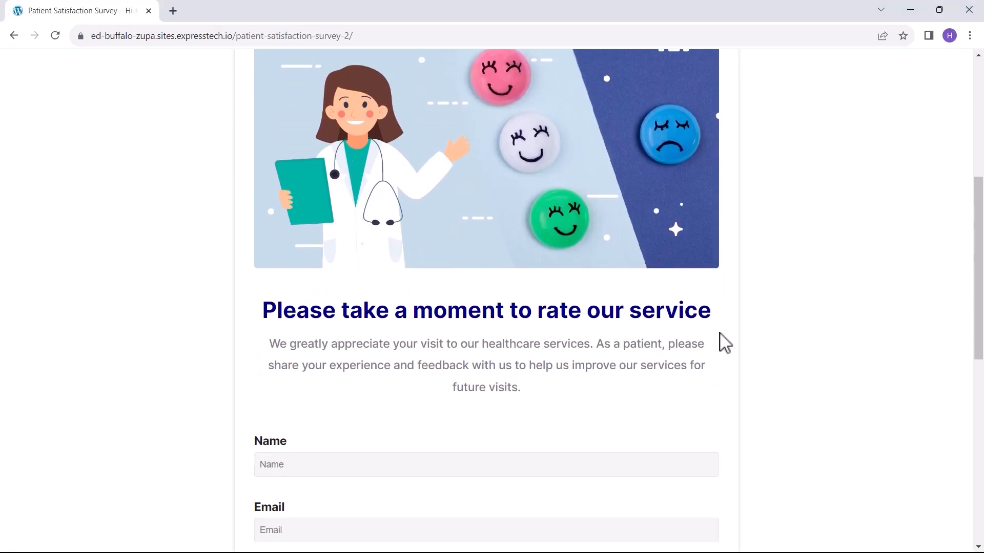
left_click(302, 277)
type("Robinson")
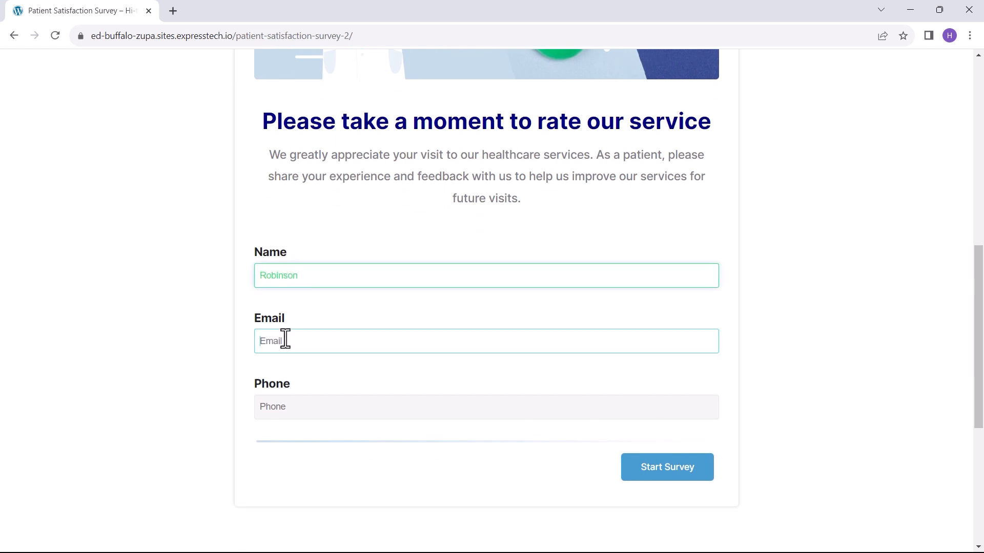
left_click(285, 340)
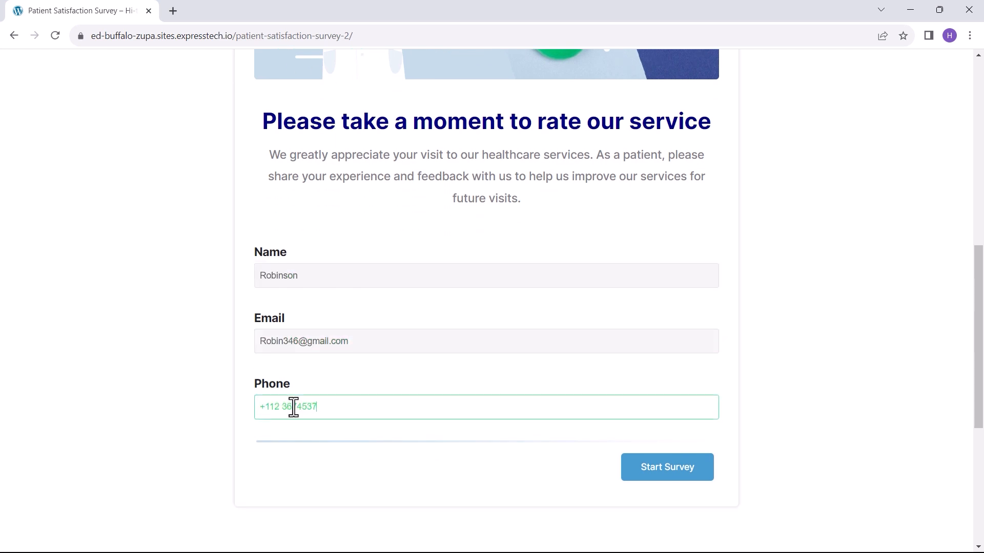
Answer the five questions (high satisfaction, Not very long, No, enough slots, Yes) and submit.
left_click(654, 474)
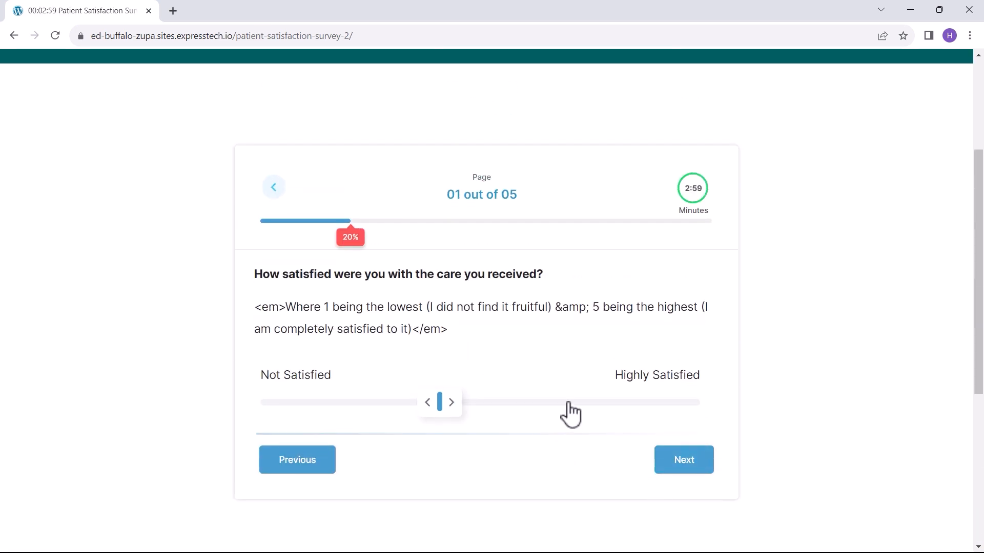
left_click(570, 403)
left_click(688, 468)
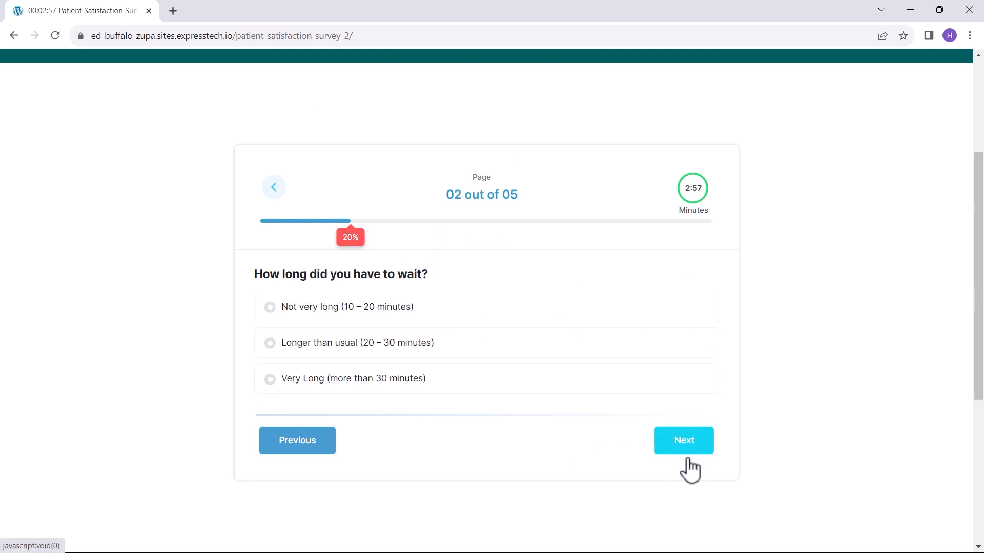
left_click(392, 313)
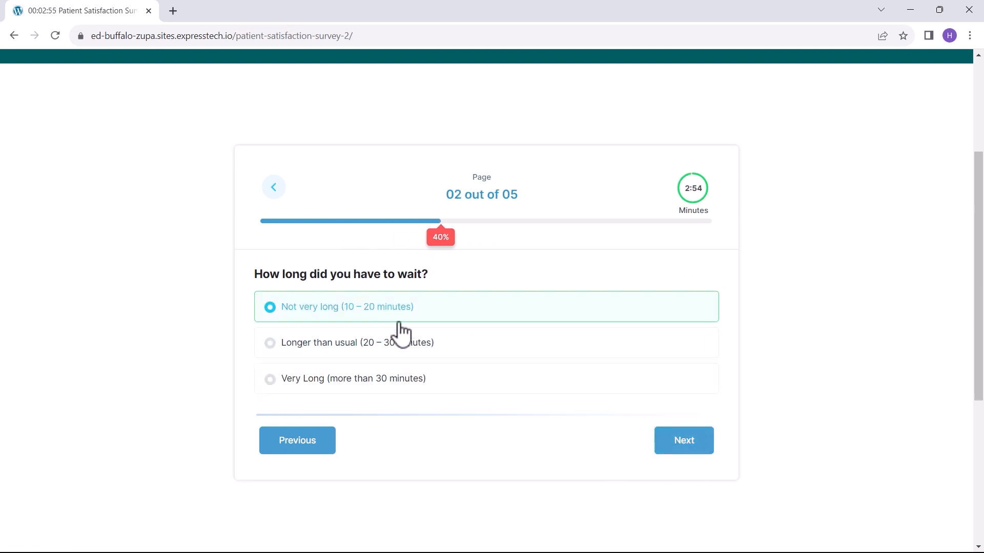
left_click(685, 448)
left_click(449, 350)
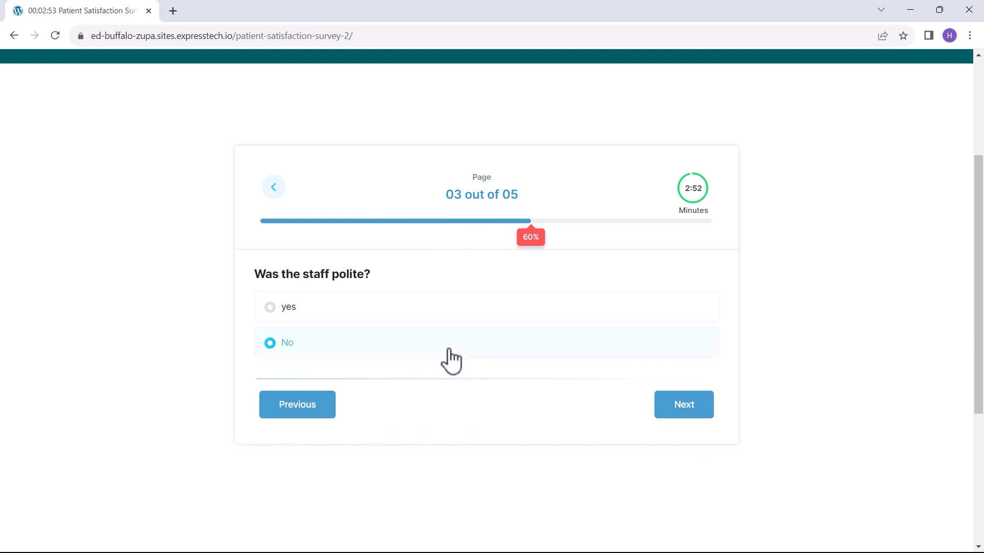
left_click(697, 412)
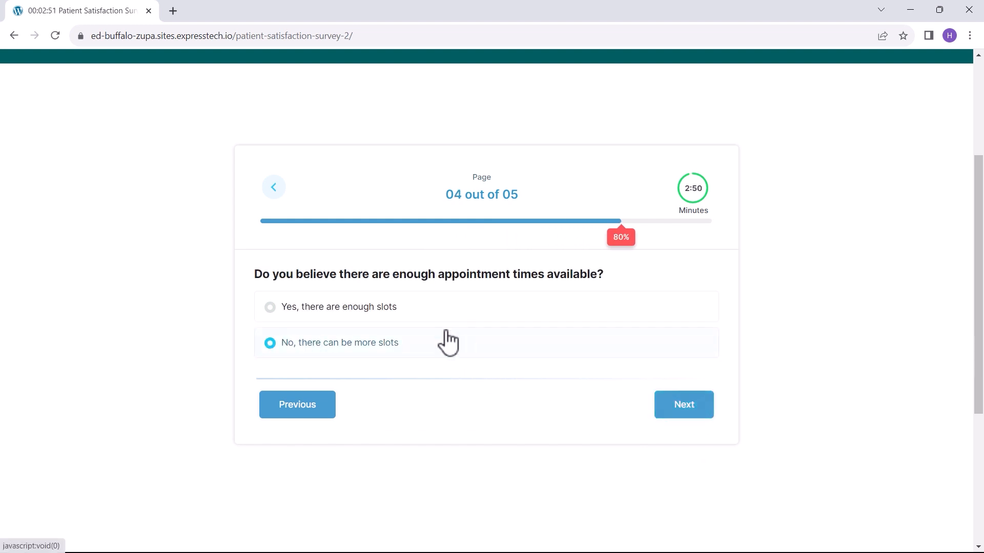
left_click(414, 311)
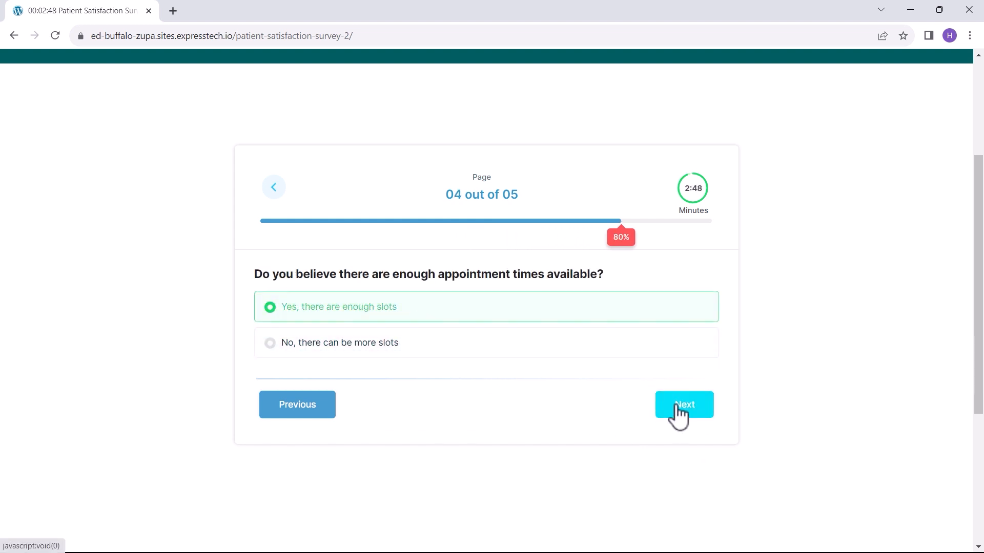
left_click(680, 413)
left_click(436, 310)
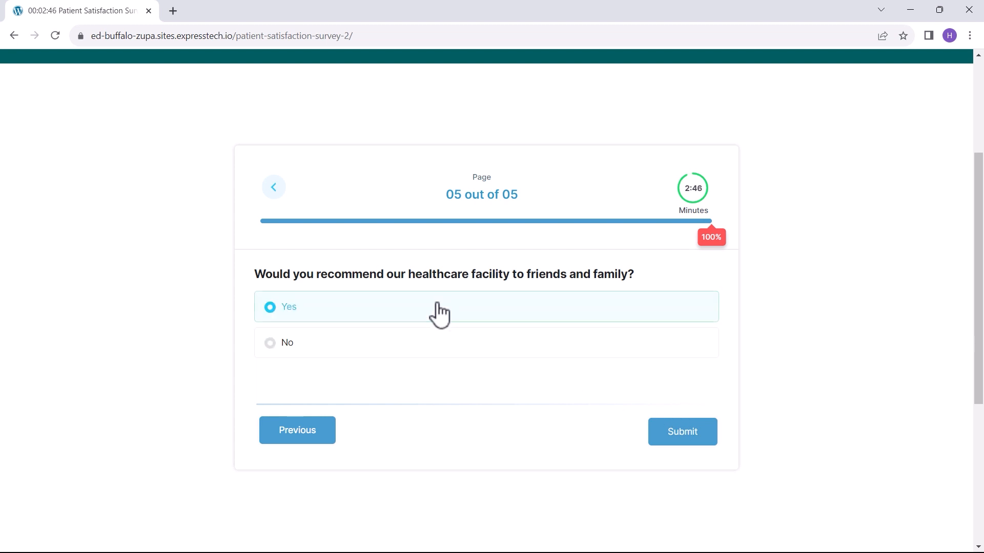
left_click(674, 437)
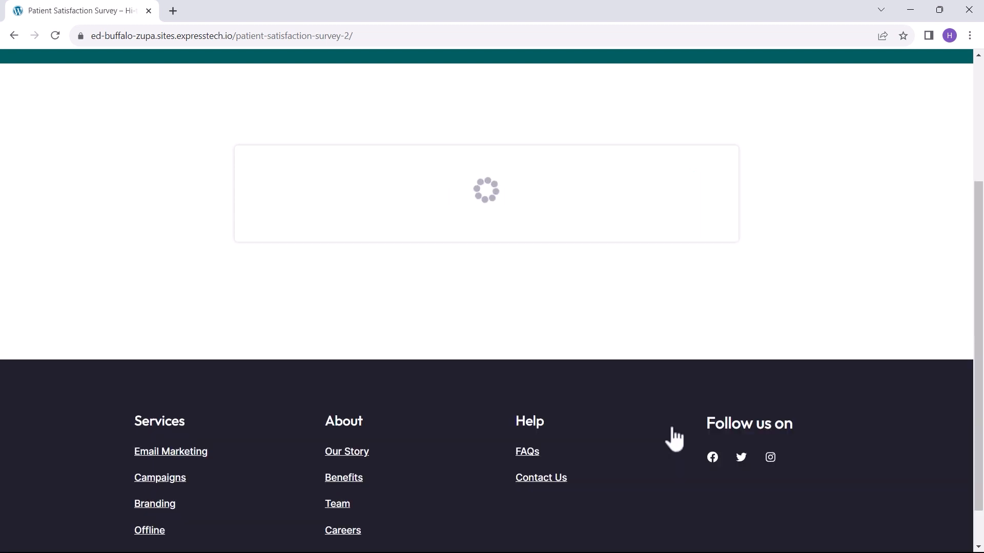